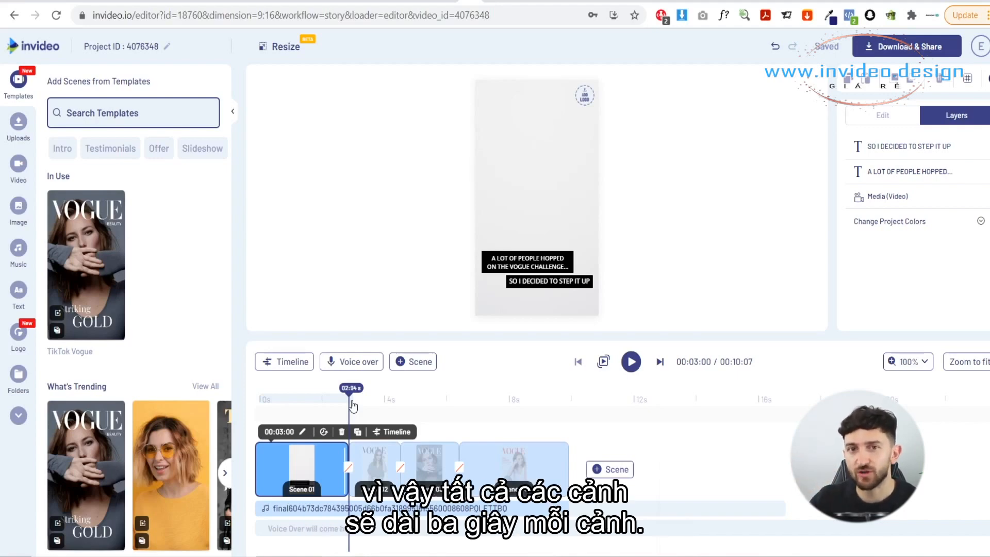
- Delete Scene 02 from the project and accept the deletion
left_click(384, 468)
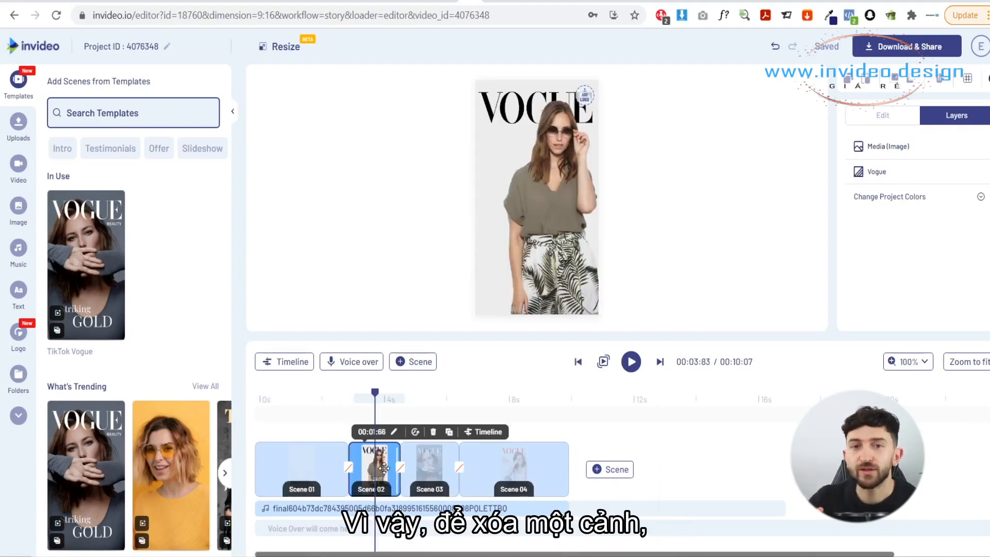
left_click(434, 432)
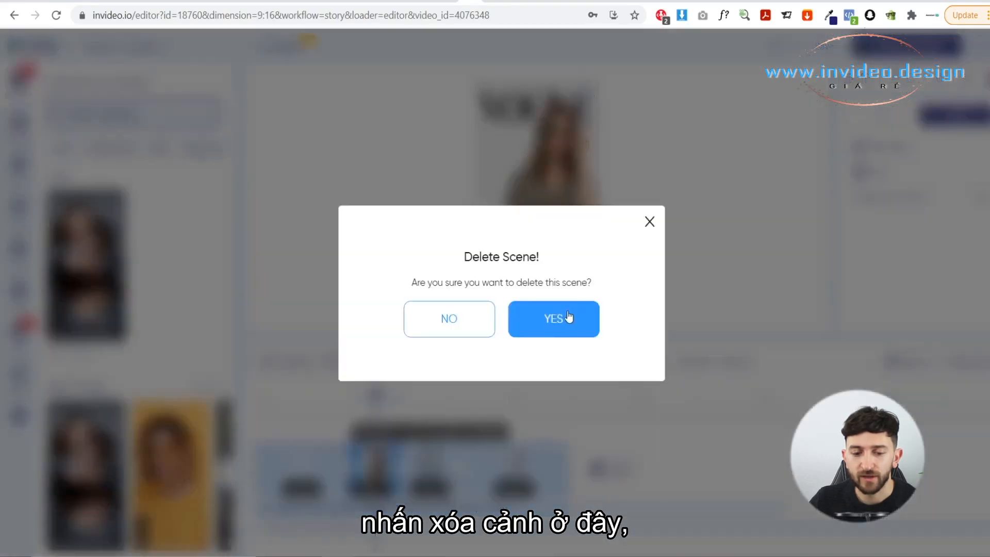
left_click(561, 324)
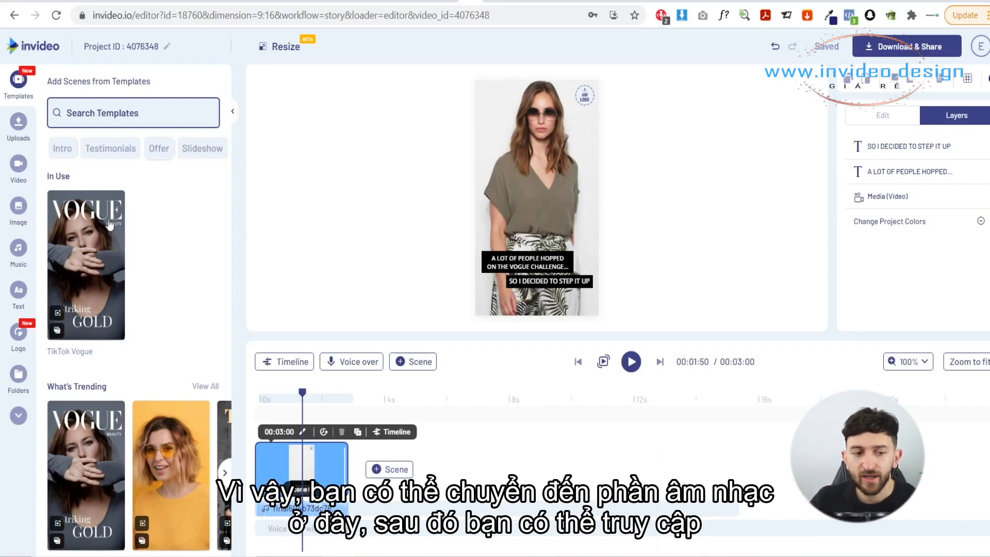
- Search the music library for "trap" and preview the track Hip-Hop Trap Beat - "Massacre"
left_click(16, 249)
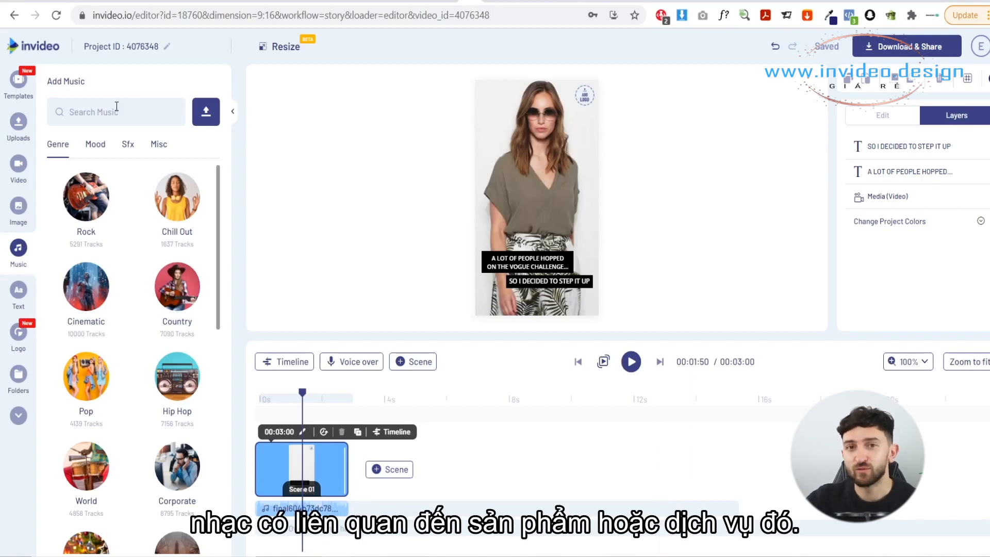
left_click(115, 115)
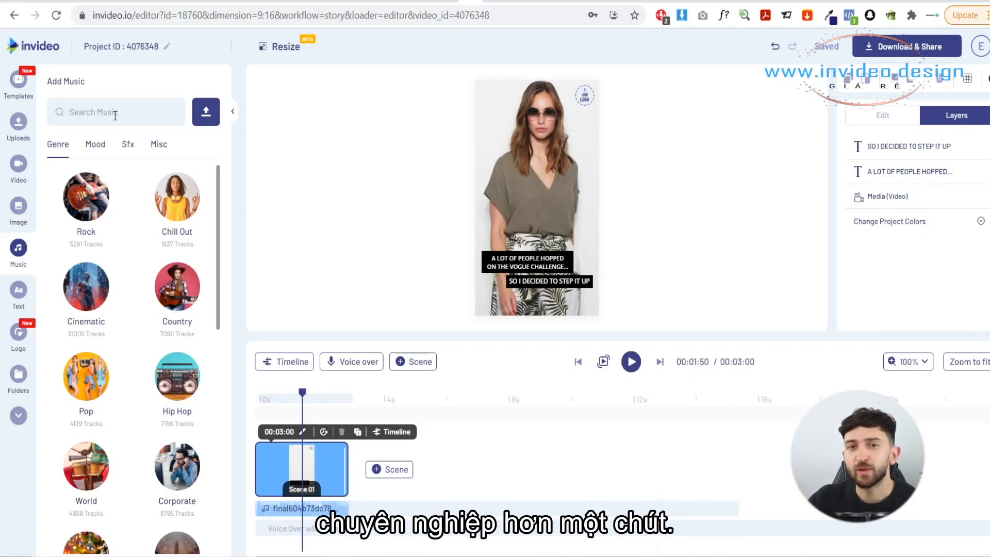
type("trap")
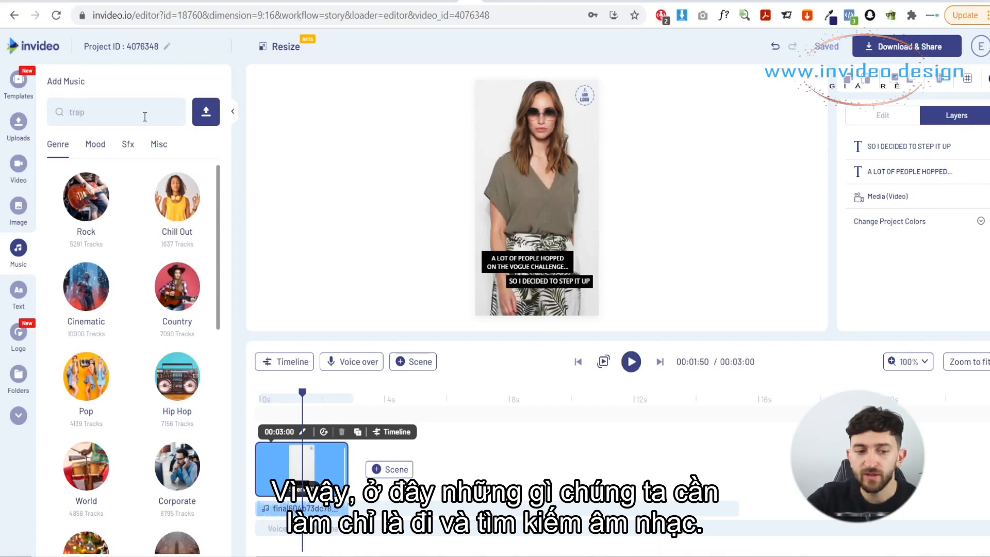
key("Return")
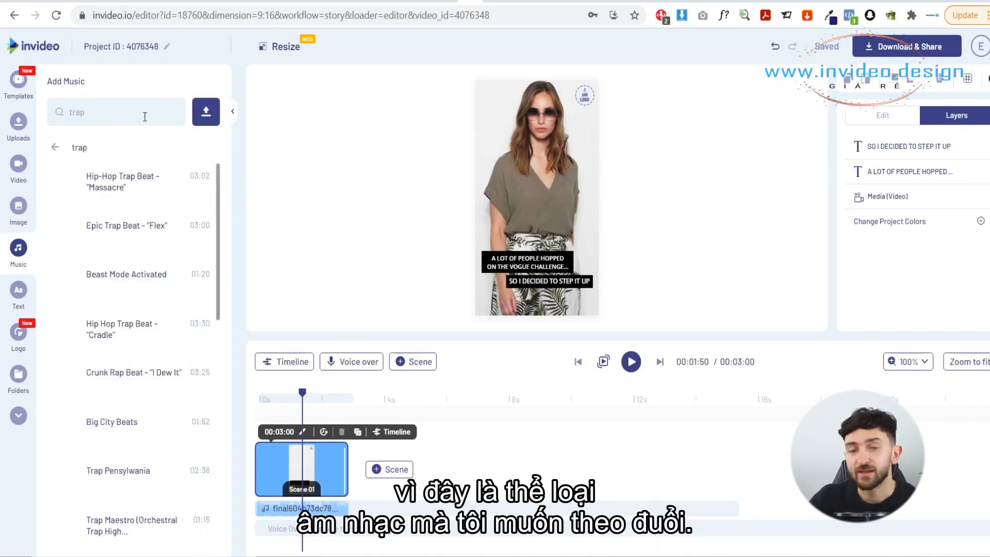
left_click(65, 185)
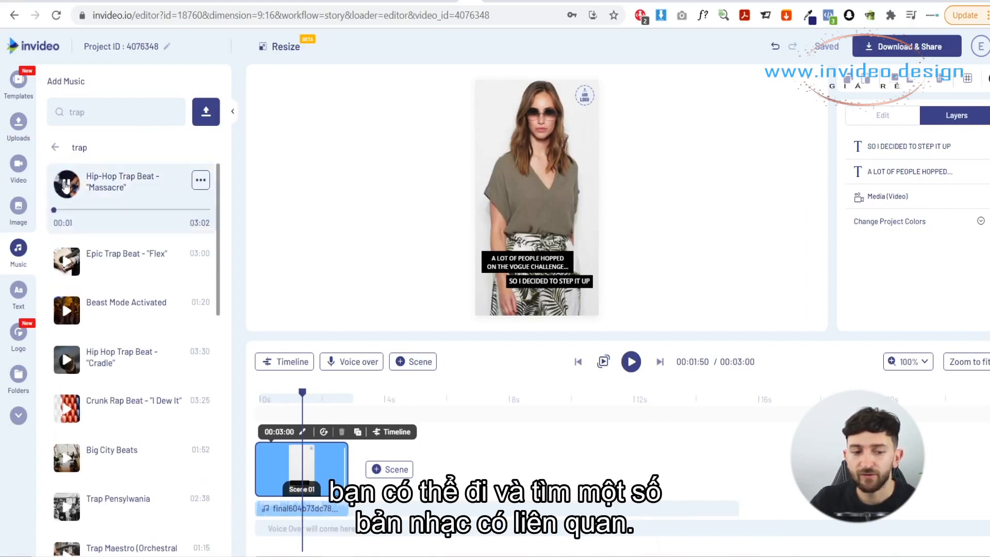
left_click(65, 185)
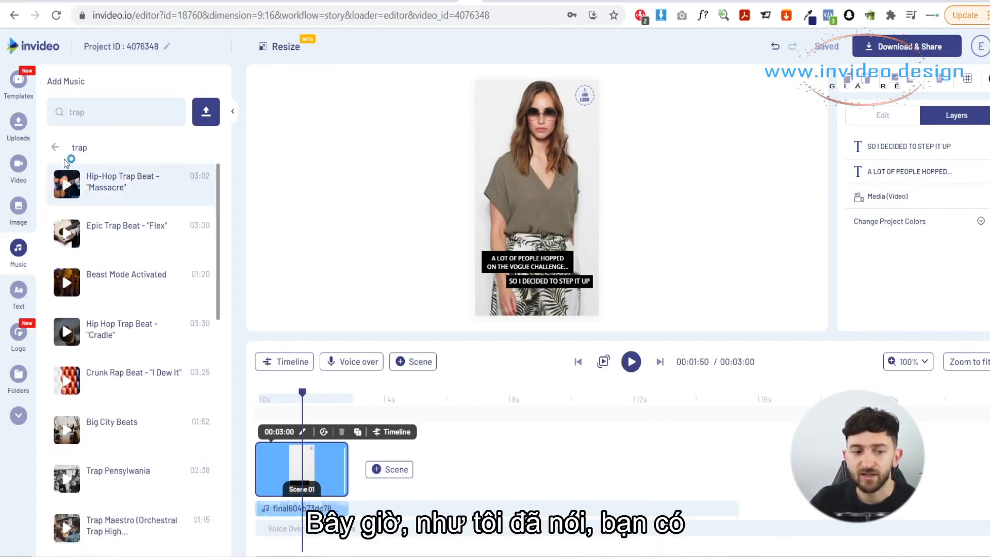
- Browse the music genres, then set Hip-Hop Trap Beat - "Massacre" as the project's music track
left_click(54, 147)
scroll(176, 232, "down", 4)
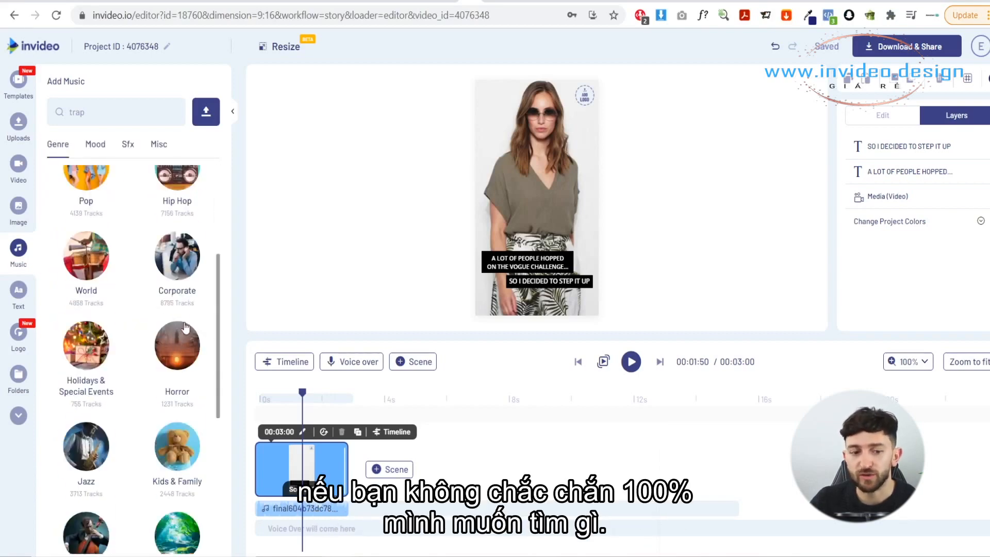
scroll(185, 327, "up", 4)
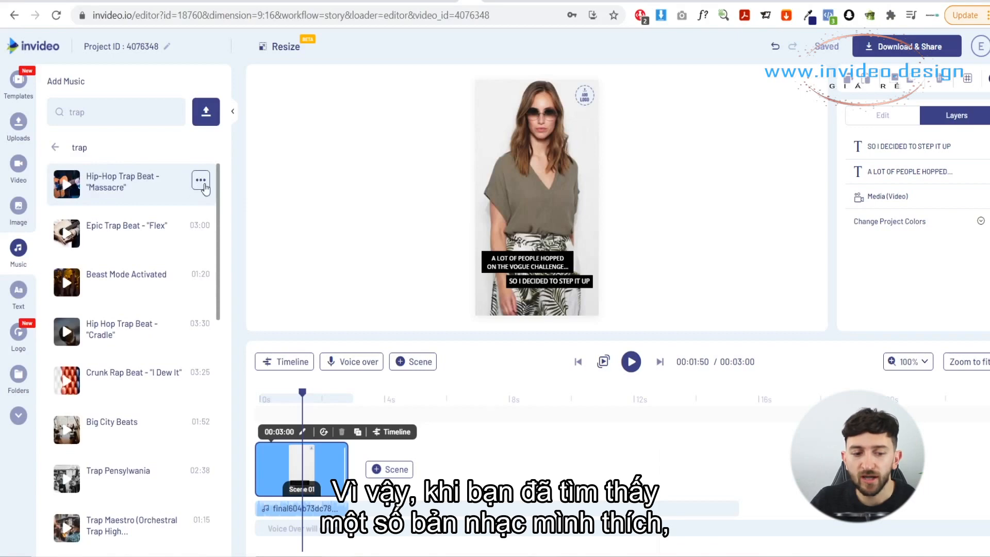
left_click(200, 180)
left_click(222, 213)
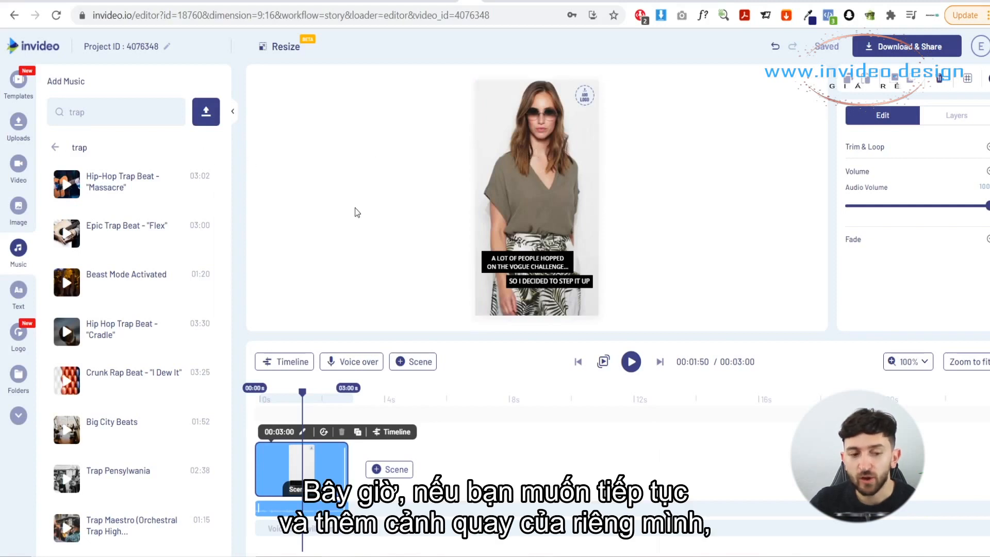
- Look at the uploaded media, then search the stock video library for "tuxedo"
left_click(18, 124)
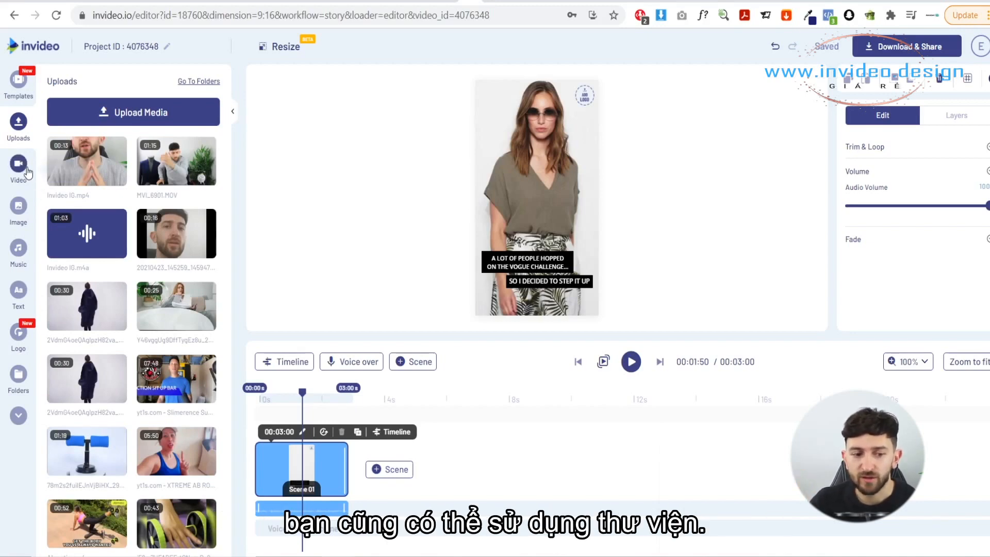
left_click(9, 172)
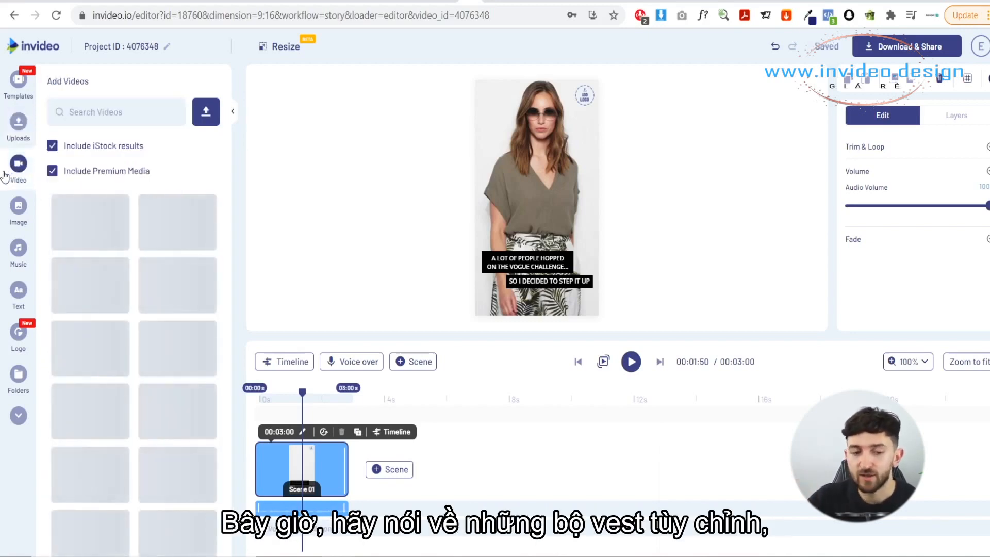
left_click(90, 113)
type("tux")
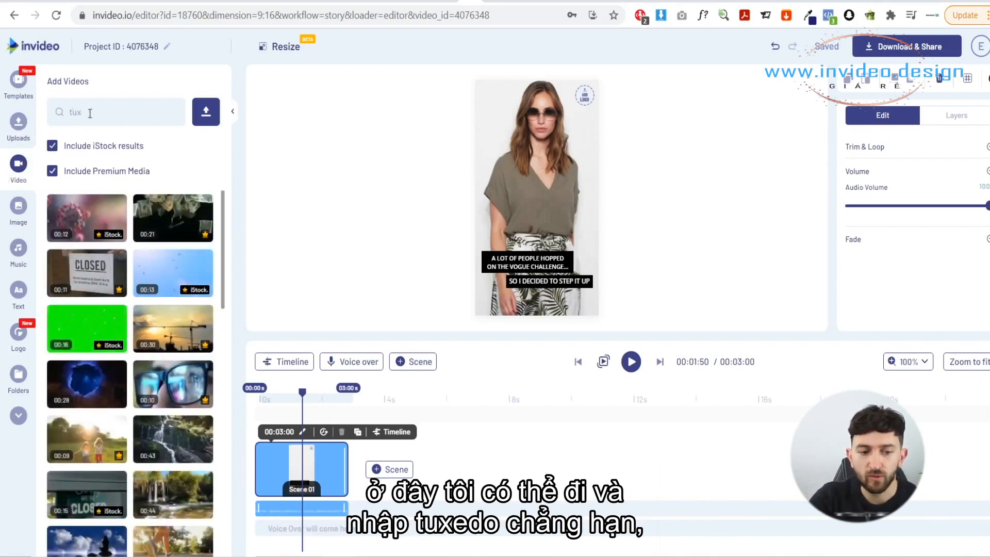
type("edo")
key("Return")
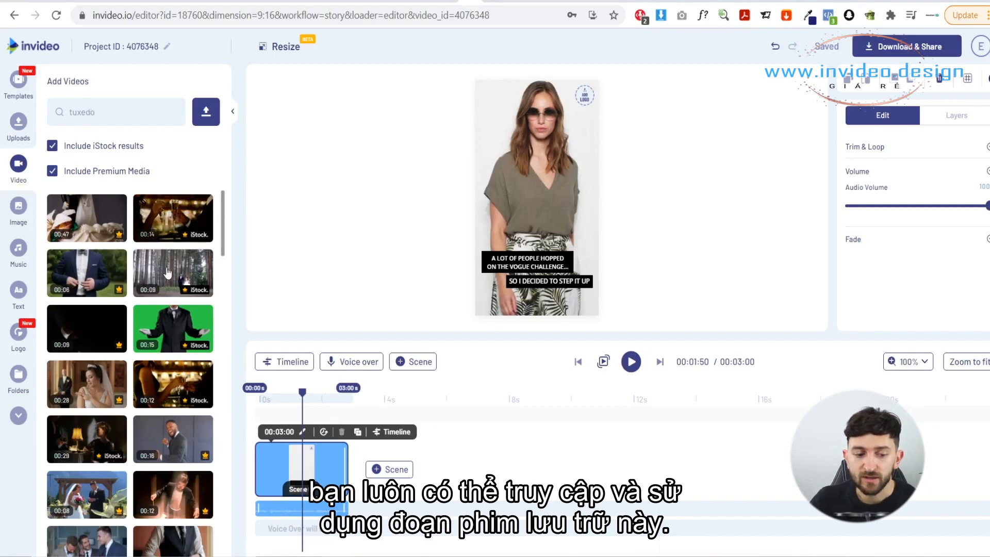
- Place the 14-second iStock clip of the bearded man in a black tuxedo into Scene 01 as its background video
scroll(122, 344, "down", 4)
scroll(122, 344, "down", 4)
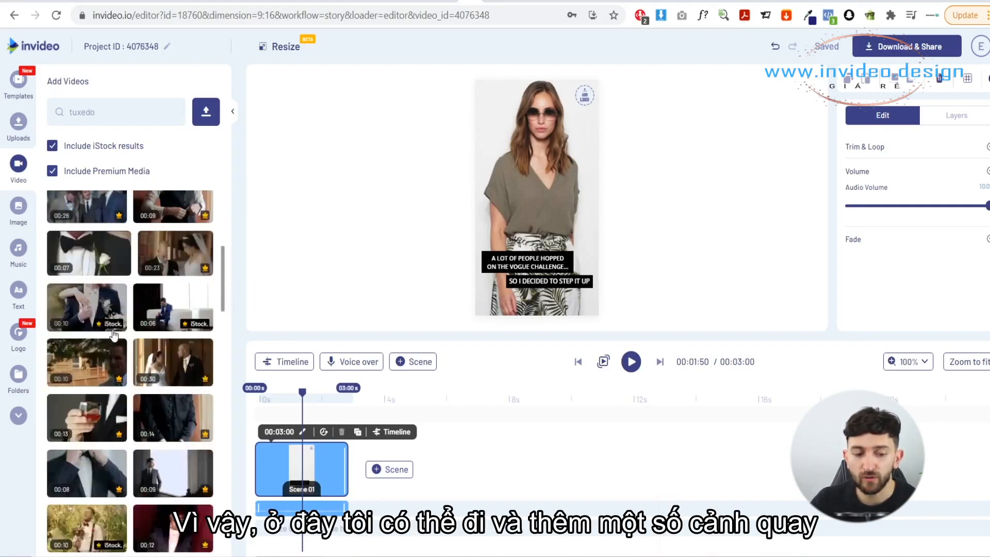
scroll(159, 452, "down", 4)
left_click_drag(158, 453, 535, 181)
left_click(437, 387)
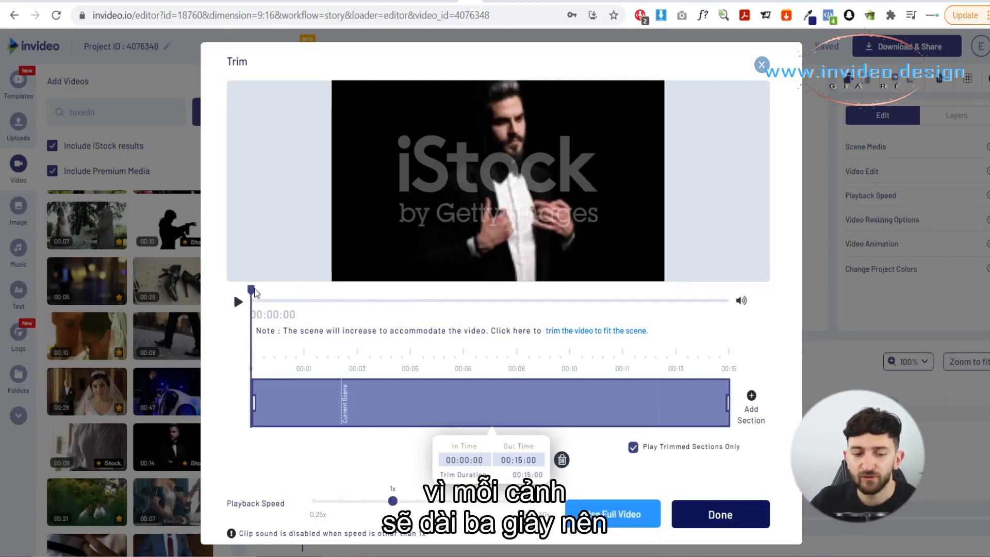
- Trim the tuxedo clip to its first three seconds by setting the out time to 00:03:00, and apply the trim
left_click_drag(256, 293, 217, 308)
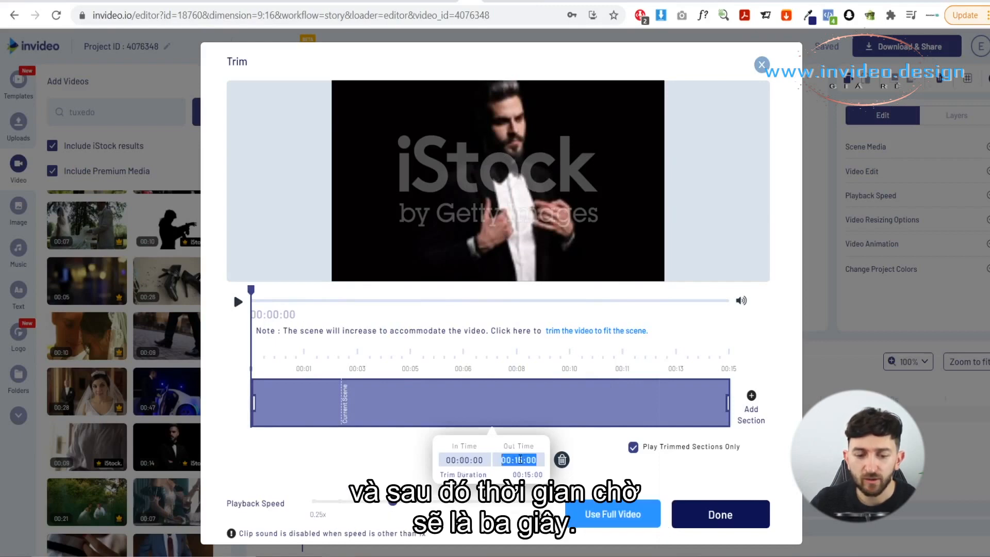
left_click(518, 460)
type("03")
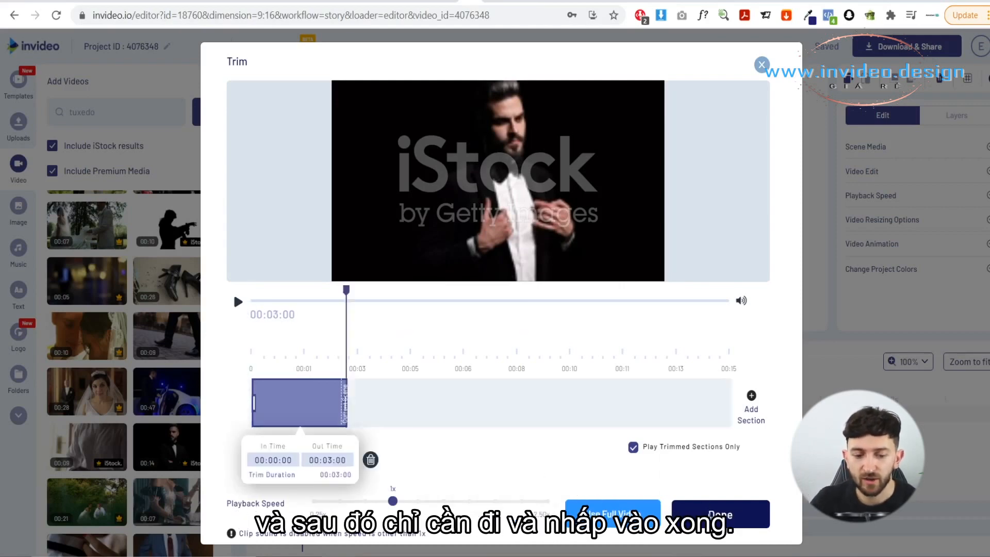
left_click(710, 516)
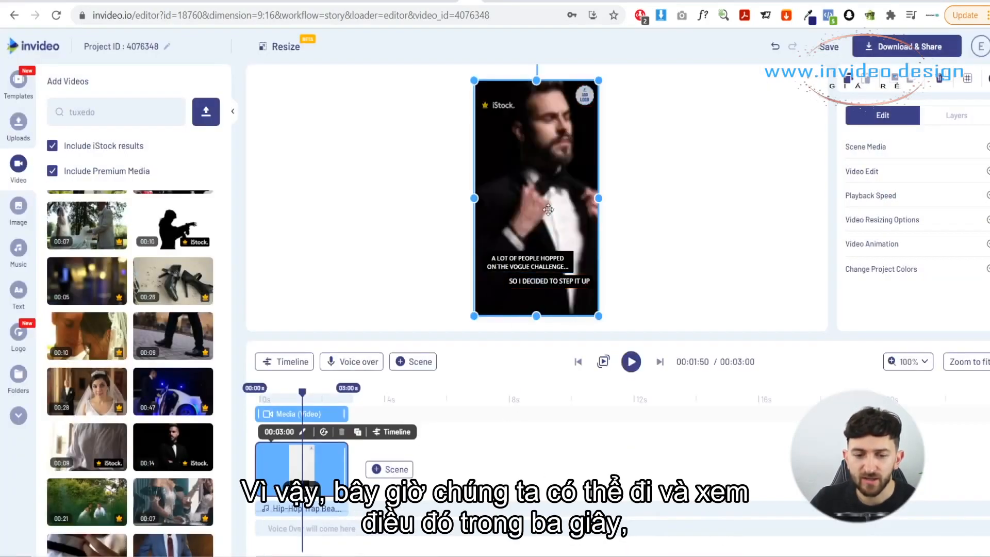
- Move the first caption down toward the bottom of the frame and set its font to Merriweather Black
left_click_drag(303, 392, 234, 405)
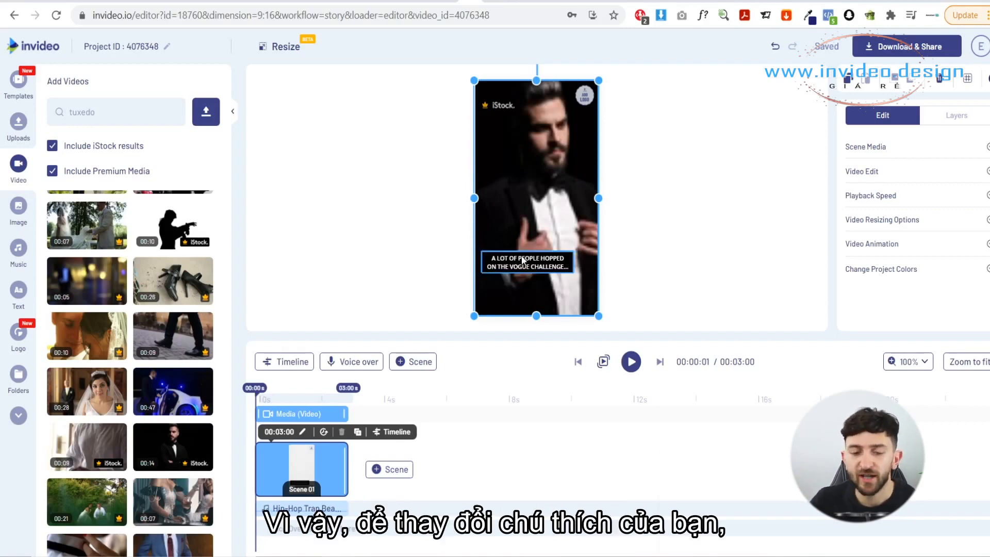
left_click_drag(523, 260, 528, 290)
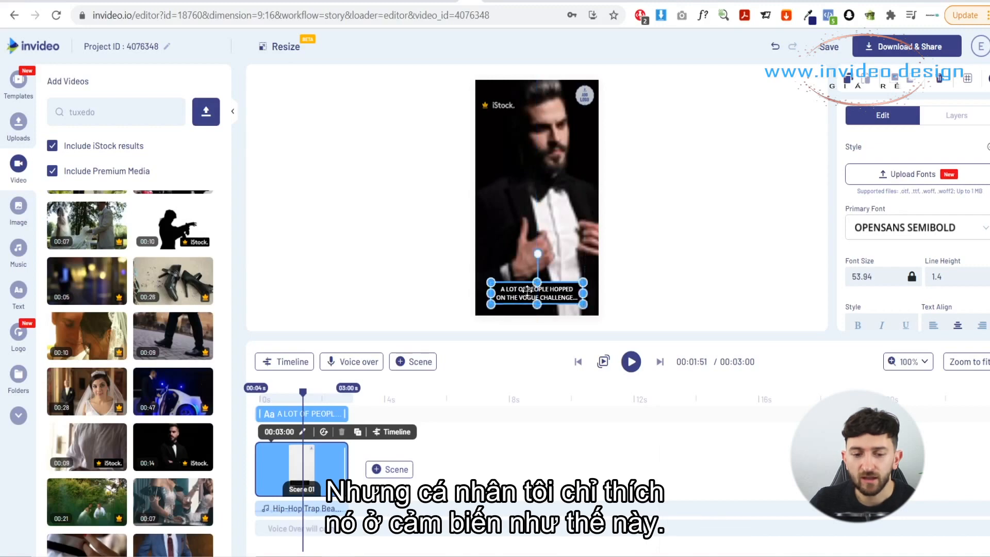
left_click(911, 227)
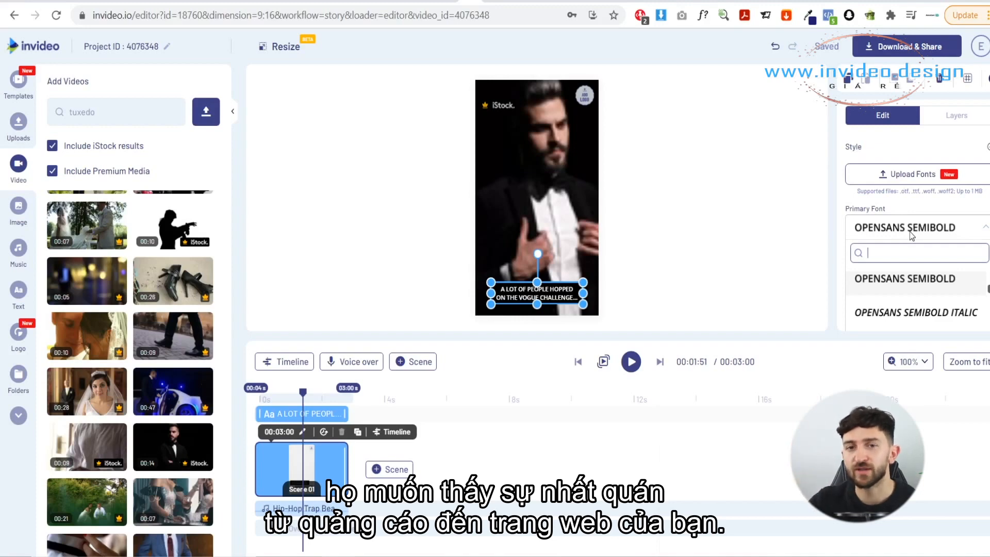
type("merri")
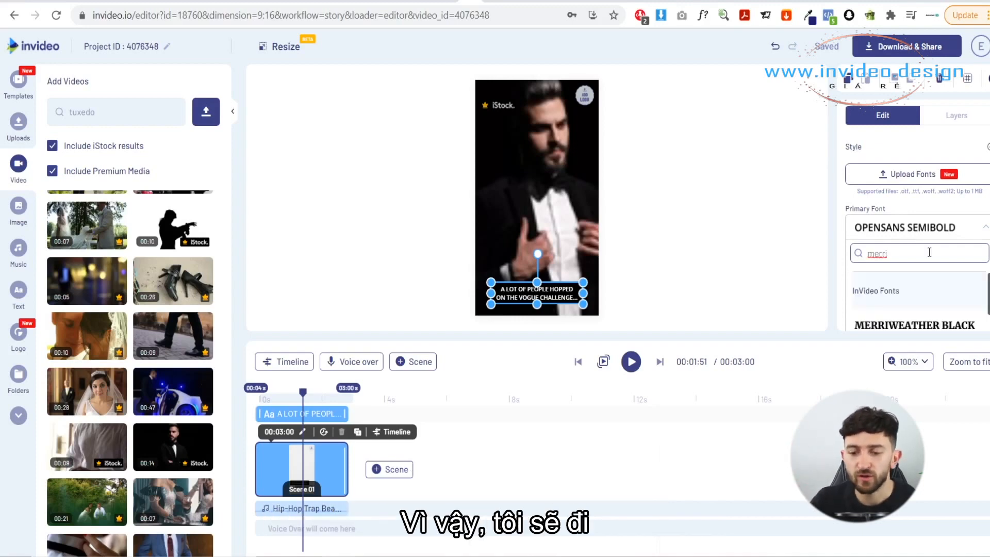
left_click(933, 325)
- Set the first caption's font size to 70 and move it slightly higher in the frame
left_click_drag(895, 277, 837, 276)
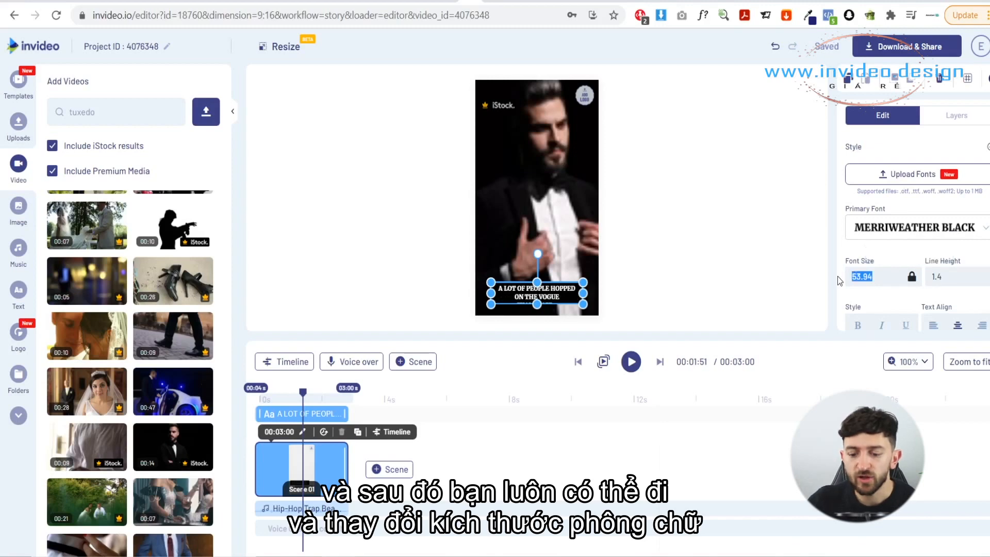
type("70")
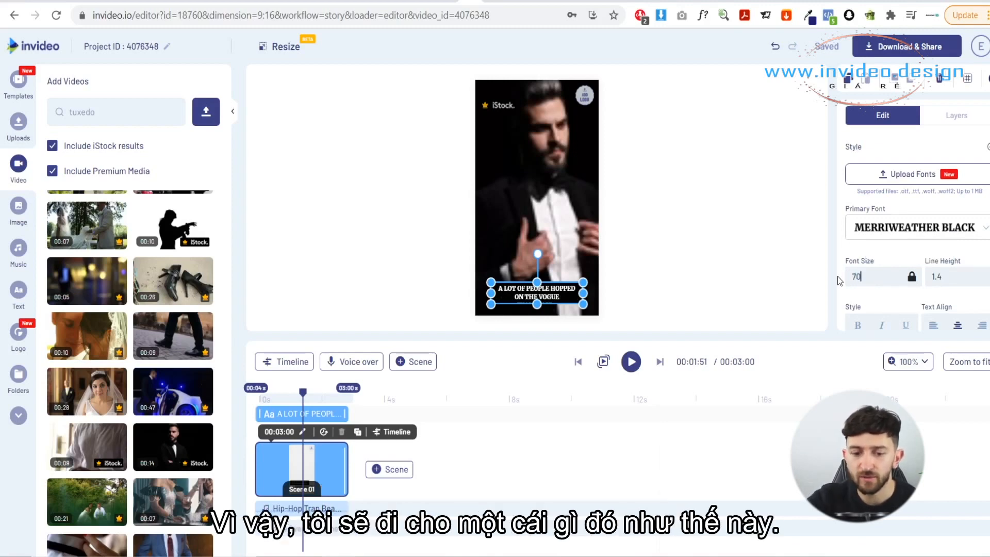
left_click_drag(533, 298, 534, 268)
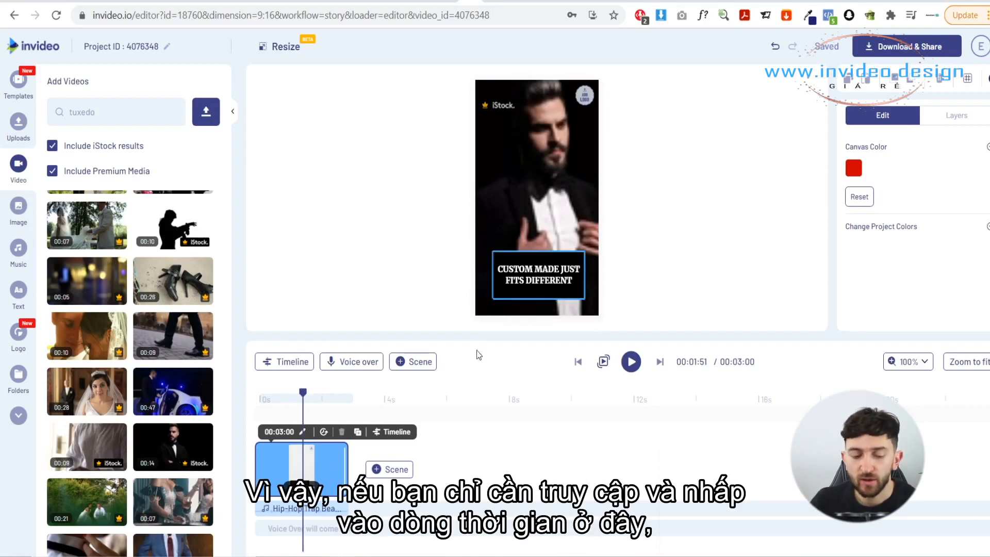
- Open Scene 1's layer timeline and delay the start of the "SO I DECIDED TO STEP IT UP" caption to about 0.25 s
left_click(392, 433)
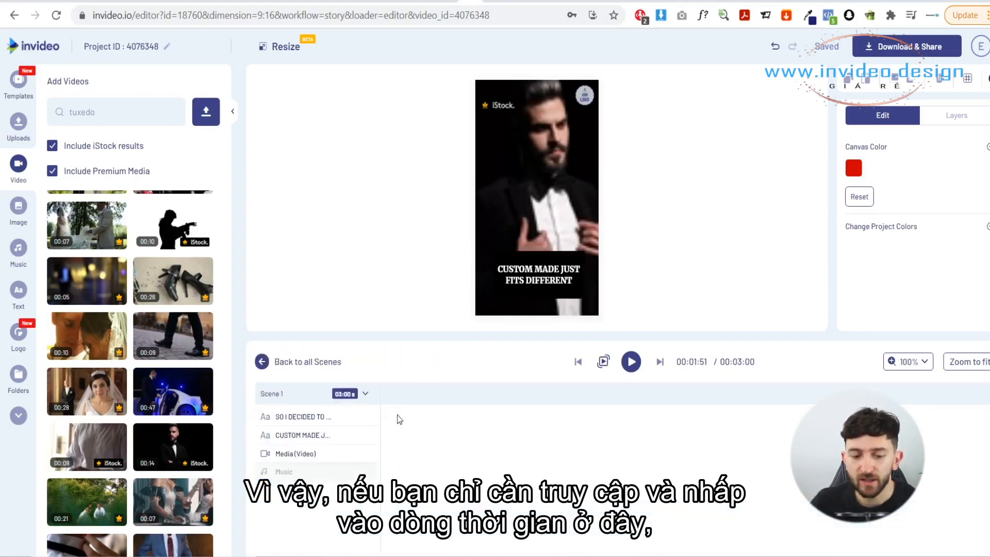
left_click_drag(421, 393, 367, 420)
left_click_drag(434, 401, 389, 402)
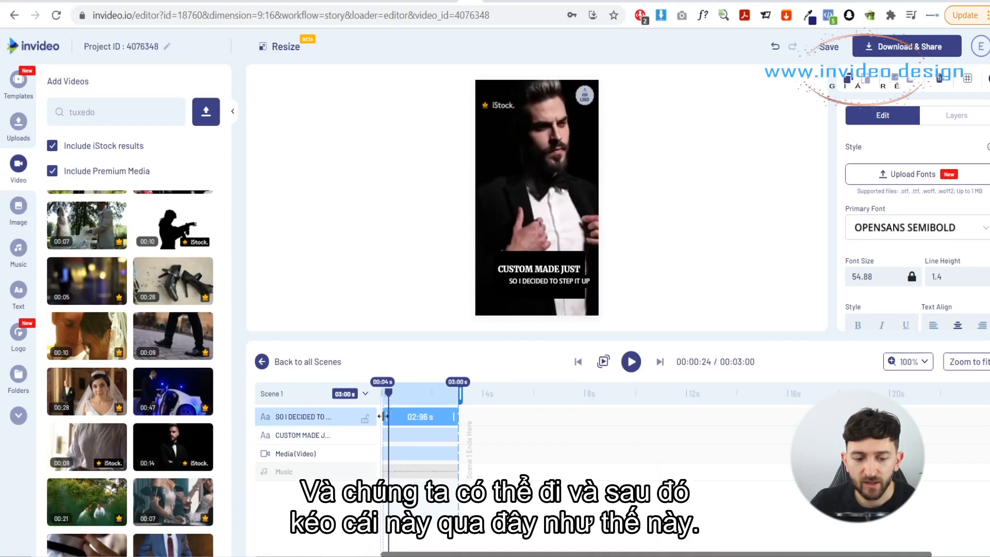
left_click_drag(387, 416, 390, 416)
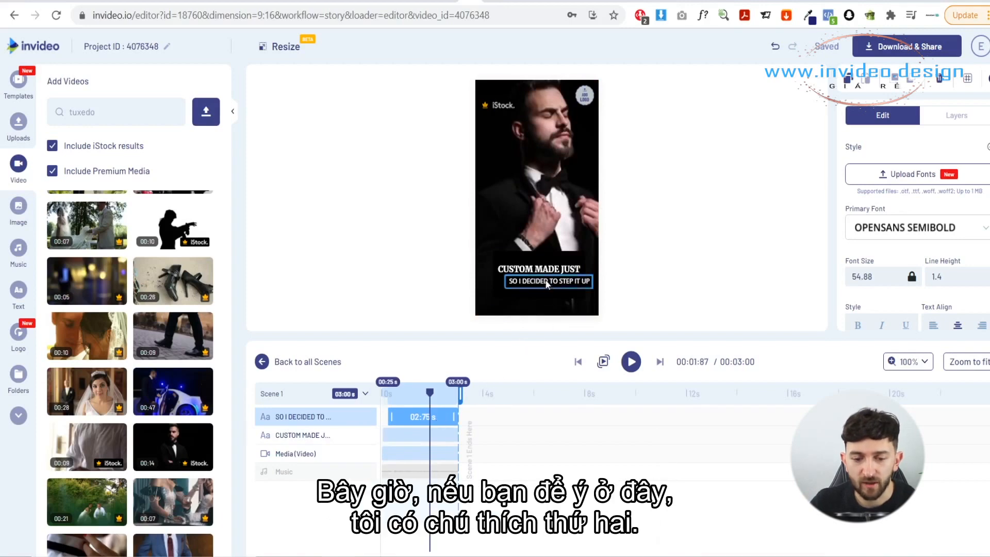
- Delete the second caption, "SO I DECIDED TO STEP IT UP", from the scene
left_click_drag(558, 297, 556, 303)
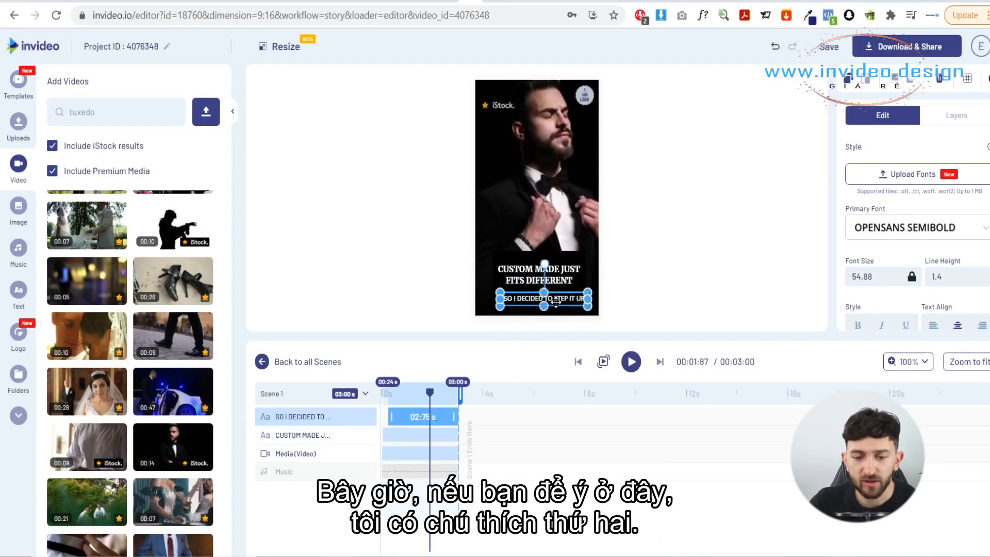
key("Delete")
left_click(368, 251)
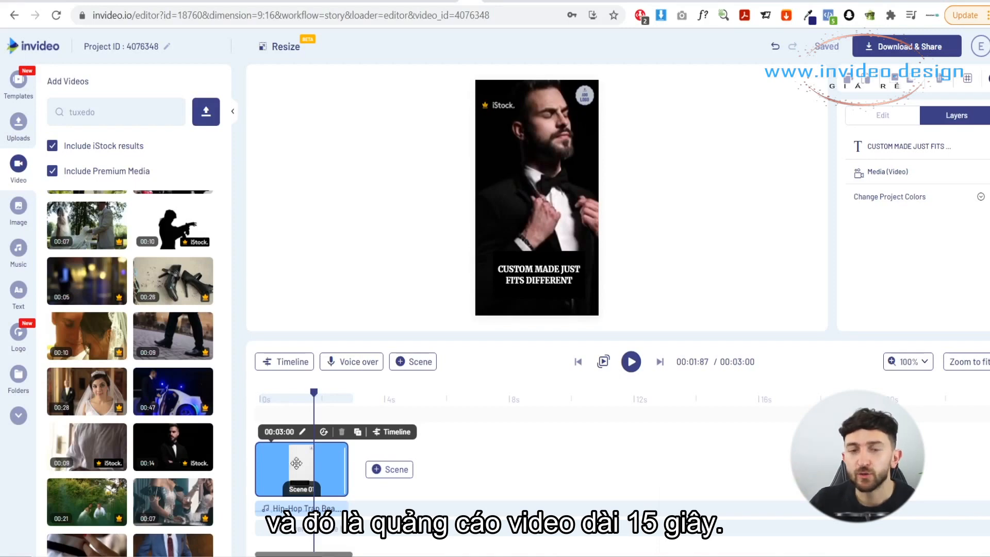
- Duplicate Scene 01 and accept the duplication
left_click(357, 433)
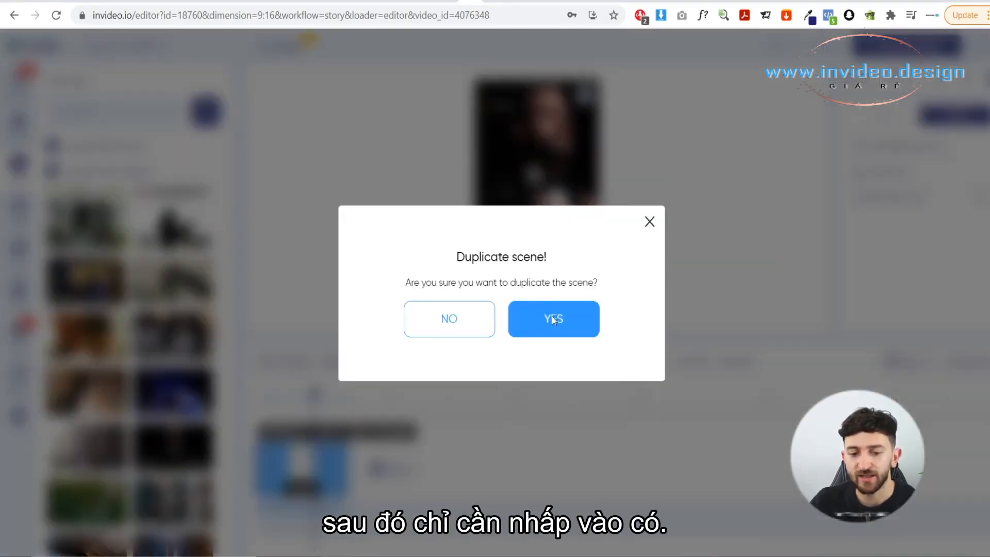
left_click(552, 318)
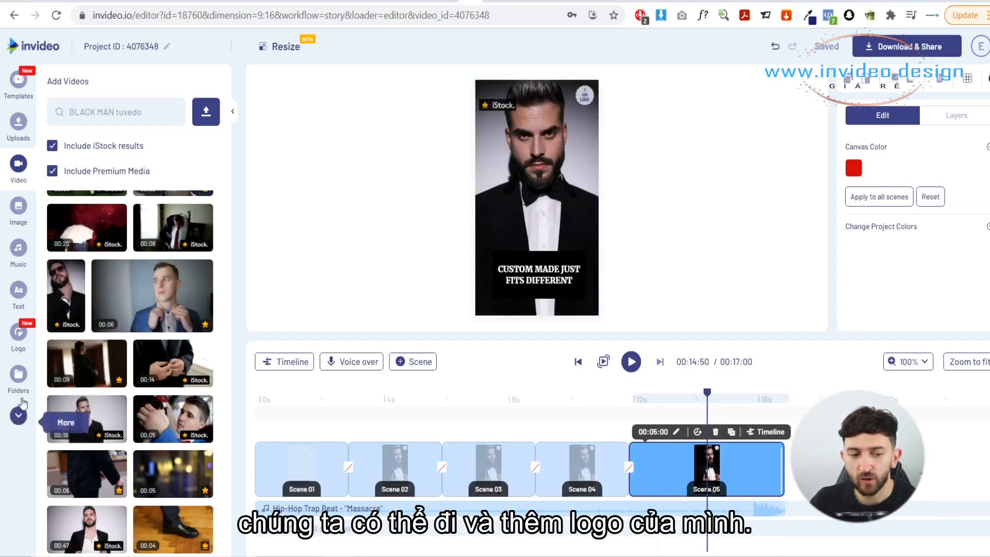
- Add the Finley Brice logo to Scene 05, enlarge it to nearly the frame's width and centre it over the video
left_click(18, 333)
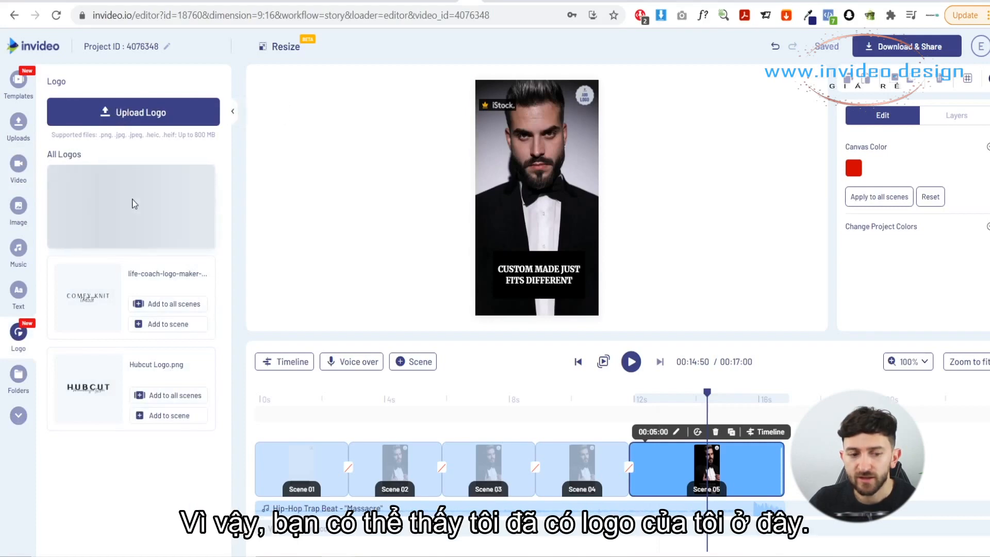
left_click_drag(95, 215, 580, 217)
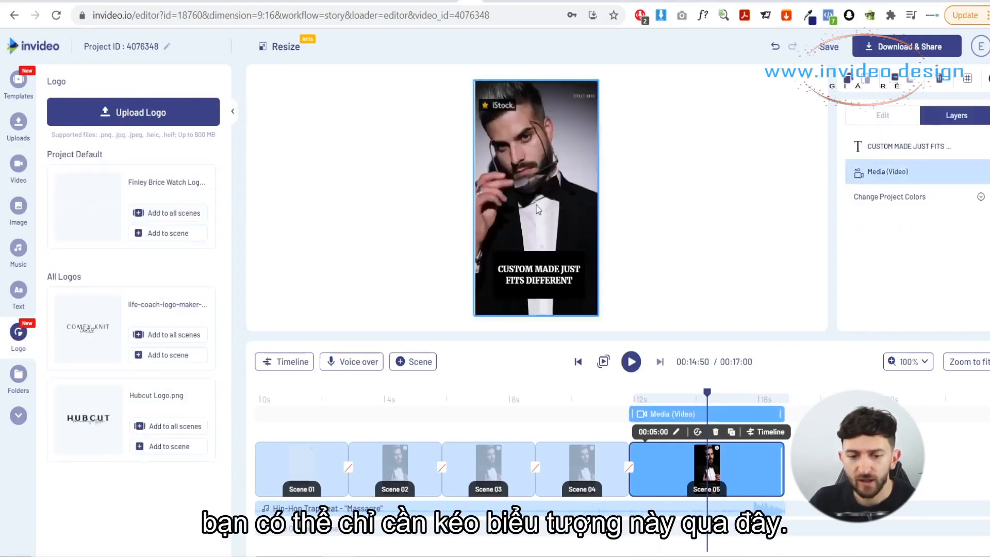
left_click_drag(586, 96, 530, 167)
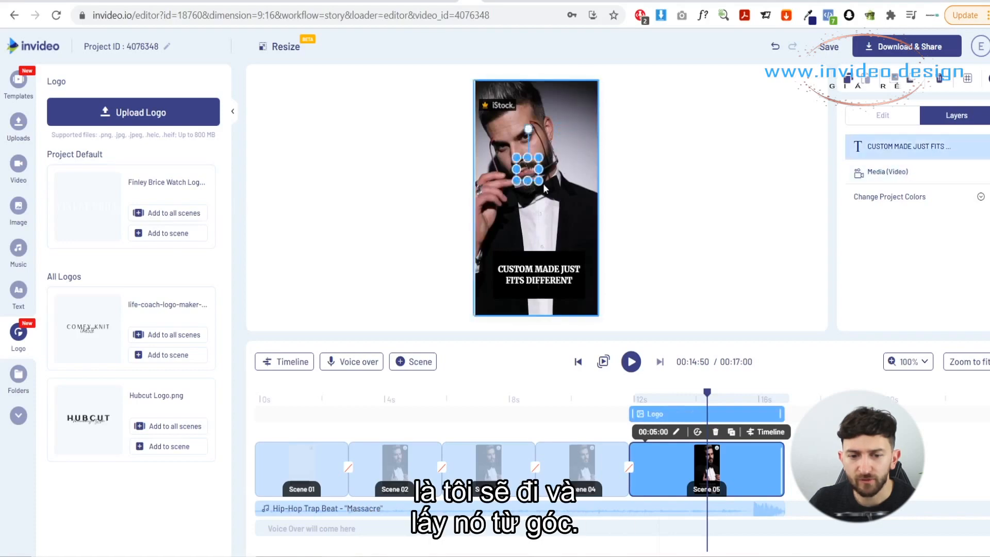
left_click_drag(606, 251, 622, 264)
left_click_drag(563, 211, 529, 198)
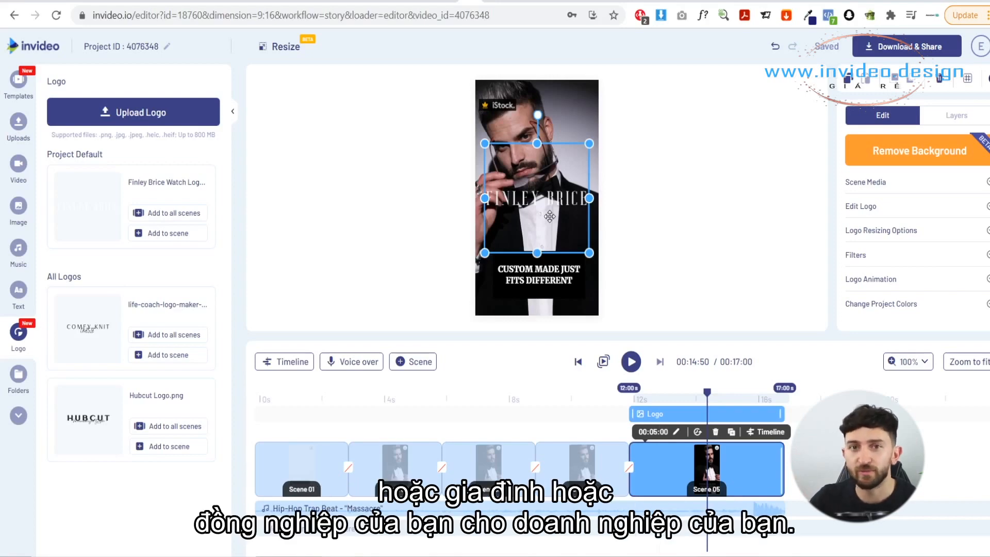
- Replace Scene 05's caption with "GET A CUSTOM MADE SUIT TODAY JUST $399" and move it slightly higher, under the logo
left_click(555, 280)
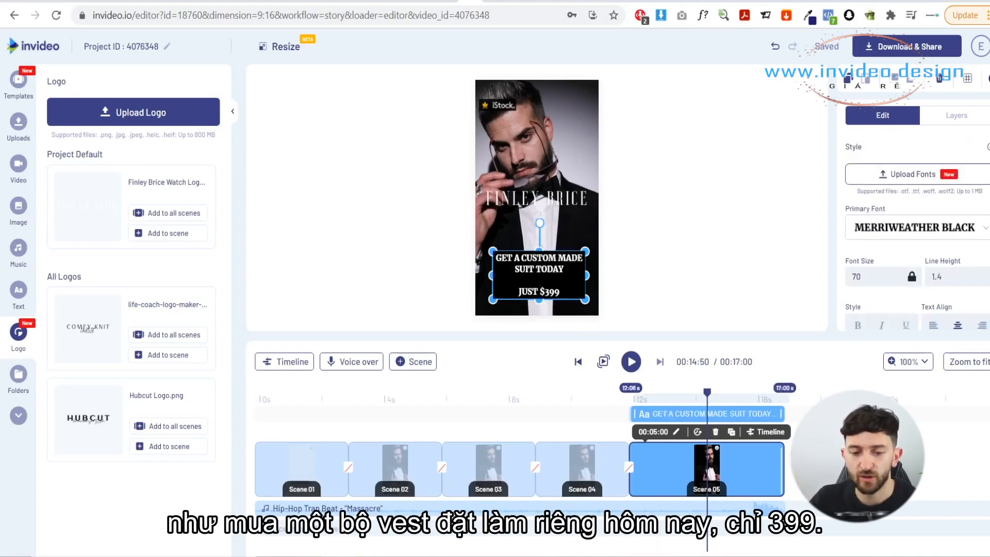
left_click(698, 276)
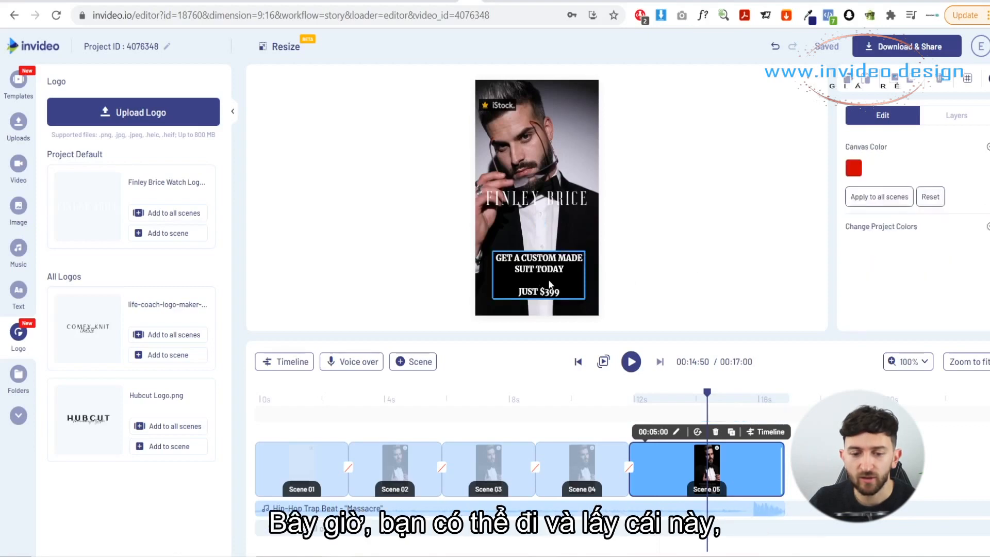
left_click_drag(549, 251, 546, 257)
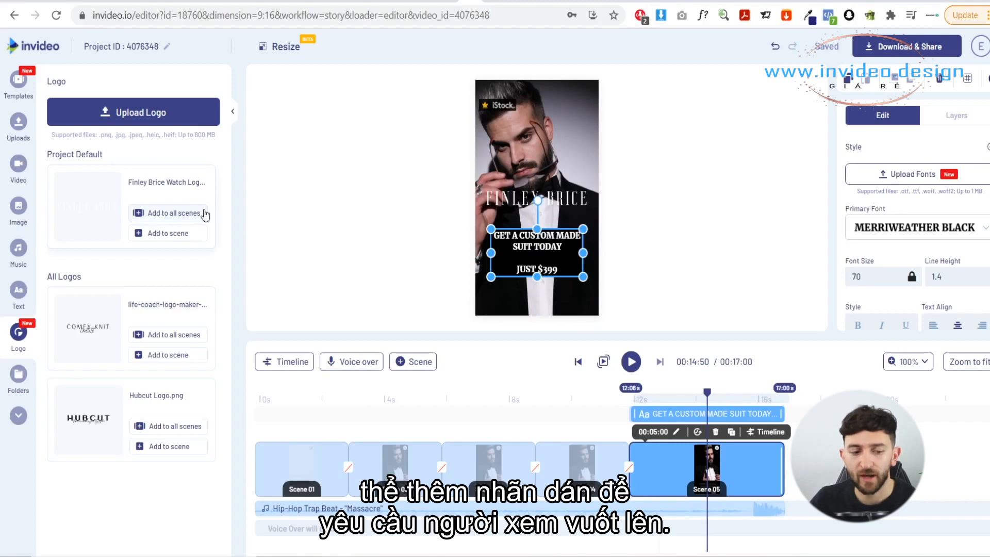
- Search the stickers for "SWIPE UP" and place the black upward-arrow sticker, centred, at the bottom edge of Scene 05's frame
left_click(18, 415)
left_click(18, 415)
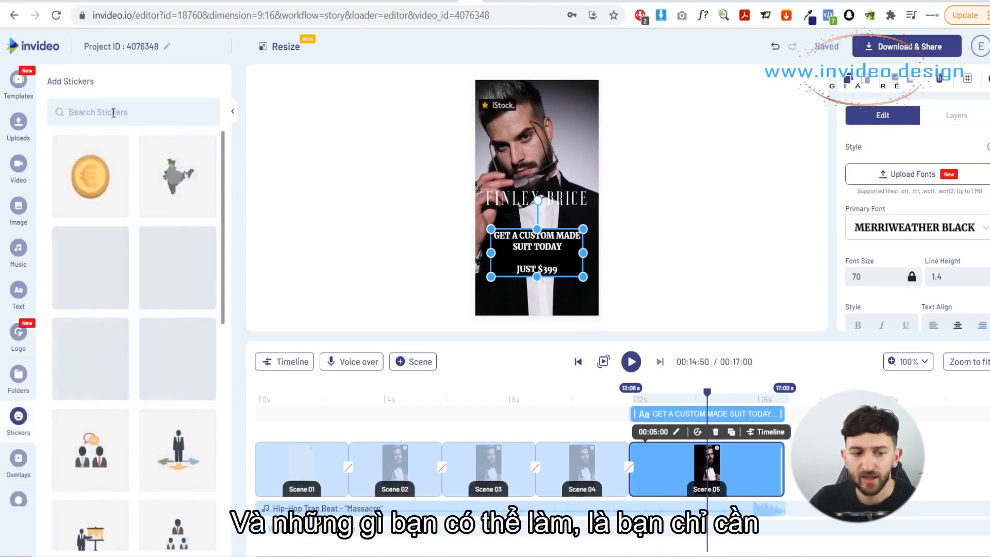
left_click(114, 112)
type("SWIPE UP")
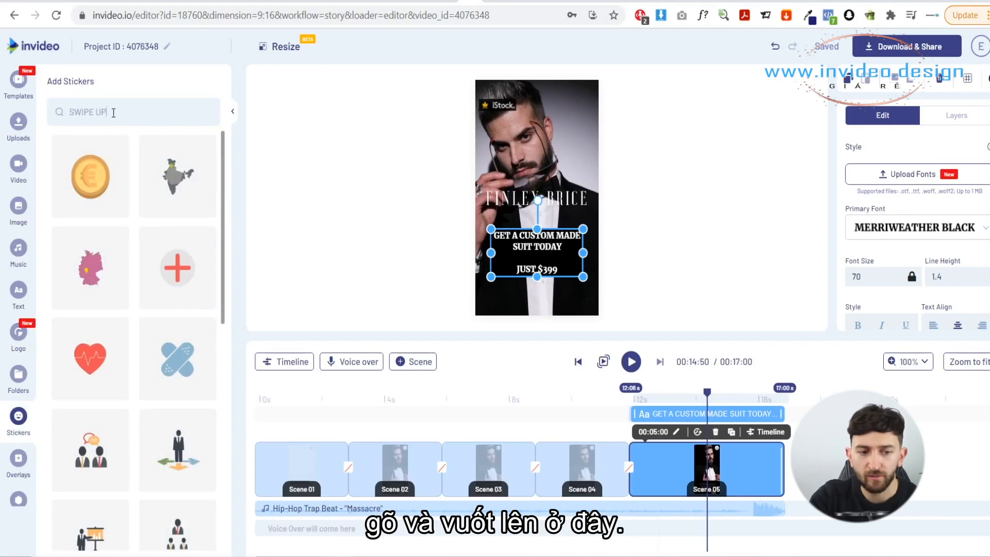
key("Return")
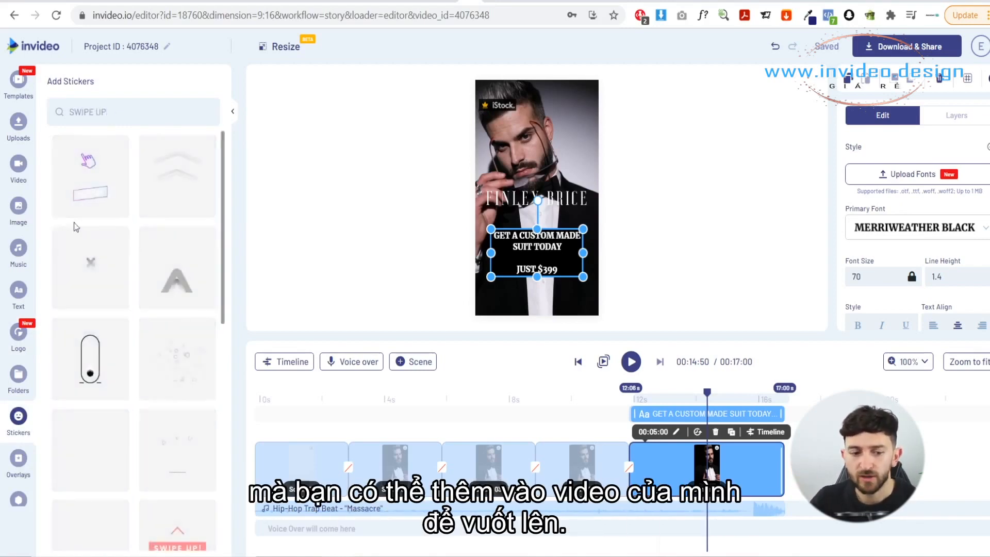
scroll(188, 261, "down", 10)
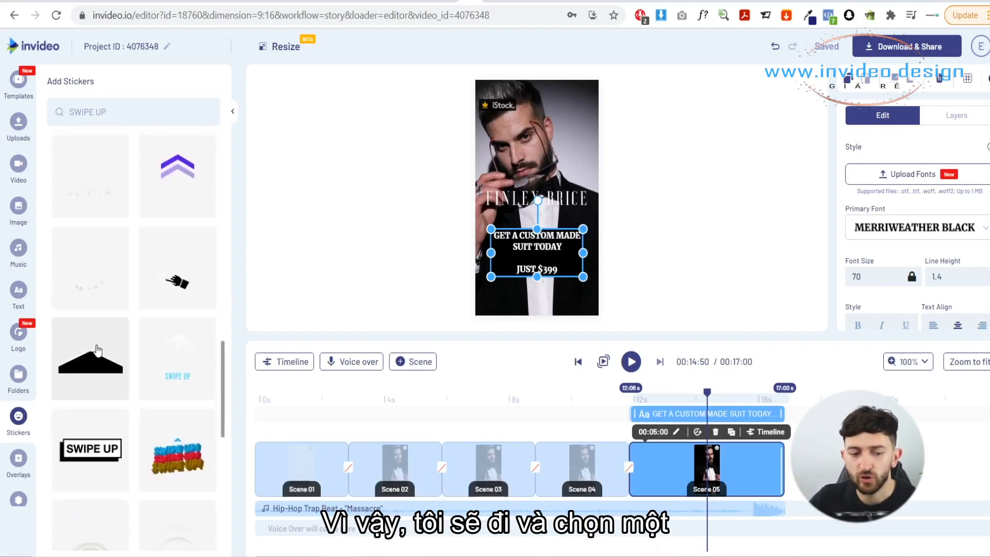
left_click_drag(96, 350, 543, 311)
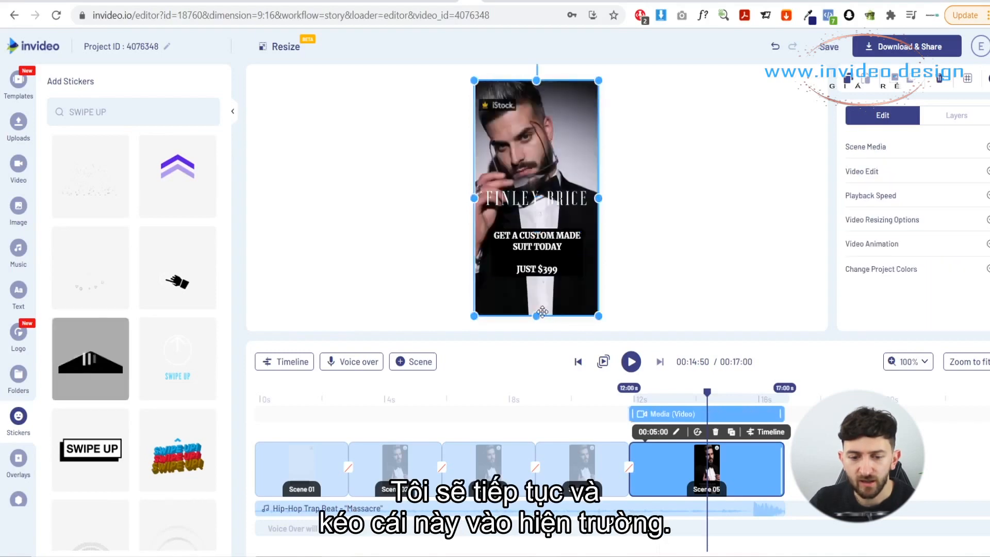
left_click_drag(528, 217, 544, 263)
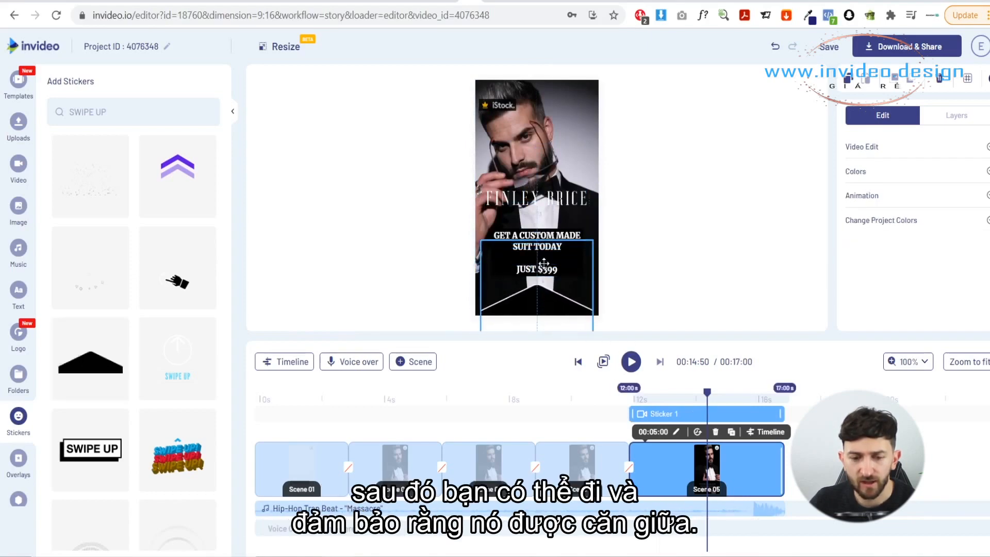
- Play back Scene 05 from its beginning to check the logo, caption and sticker animation
left_click_drag(707, 392, 627, 395)
left_click(631, 361)
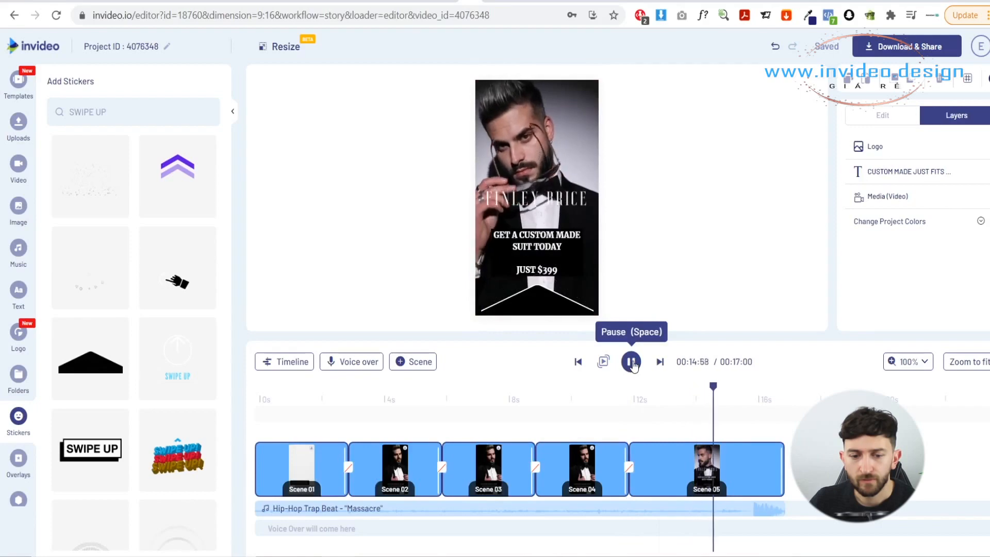
left_click(632, 363)
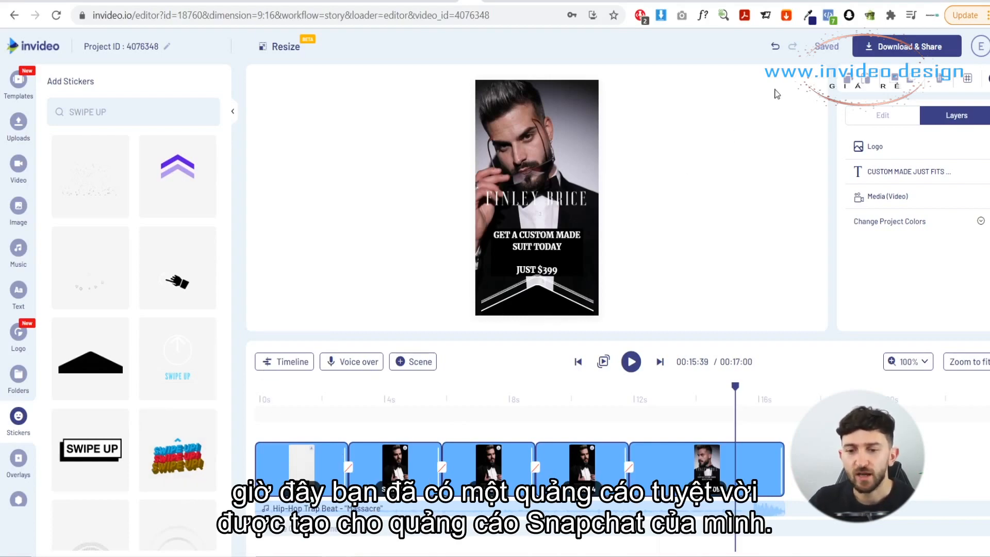
- Download the finished video, then switch to Snapchat Ads and upload the InVideo MP4 from the Downloads folder as the ad media
left_click(879, 46)
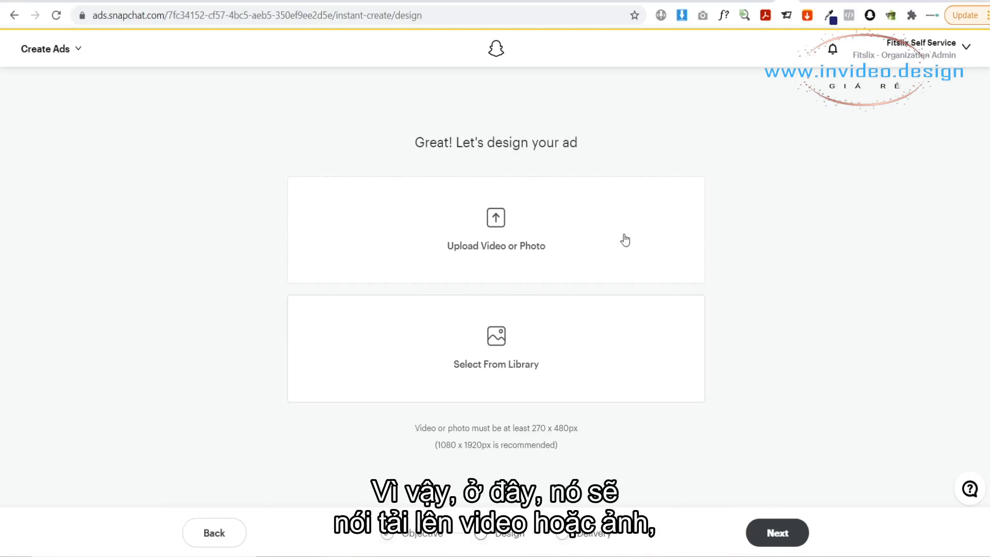
left_click(527, 242)
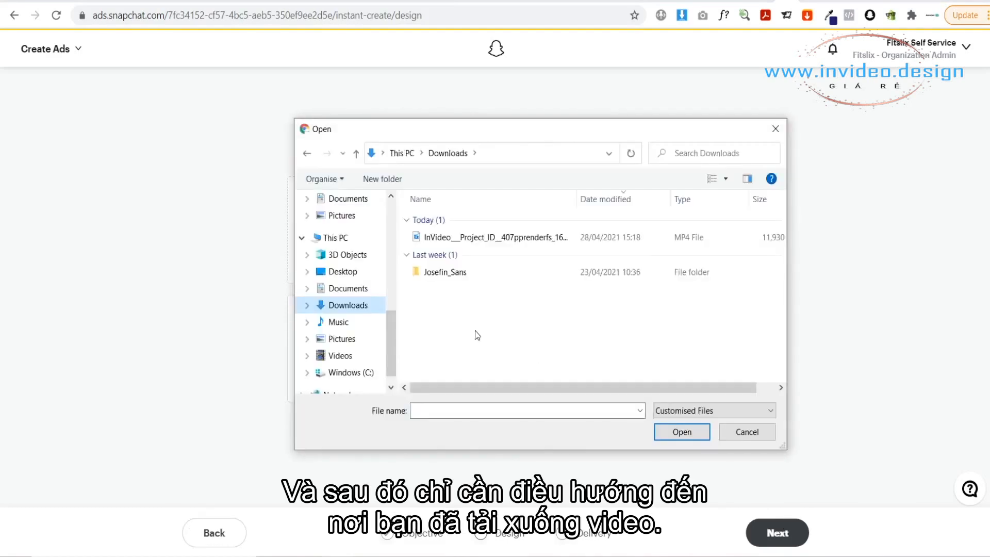
left_click(456, 238)
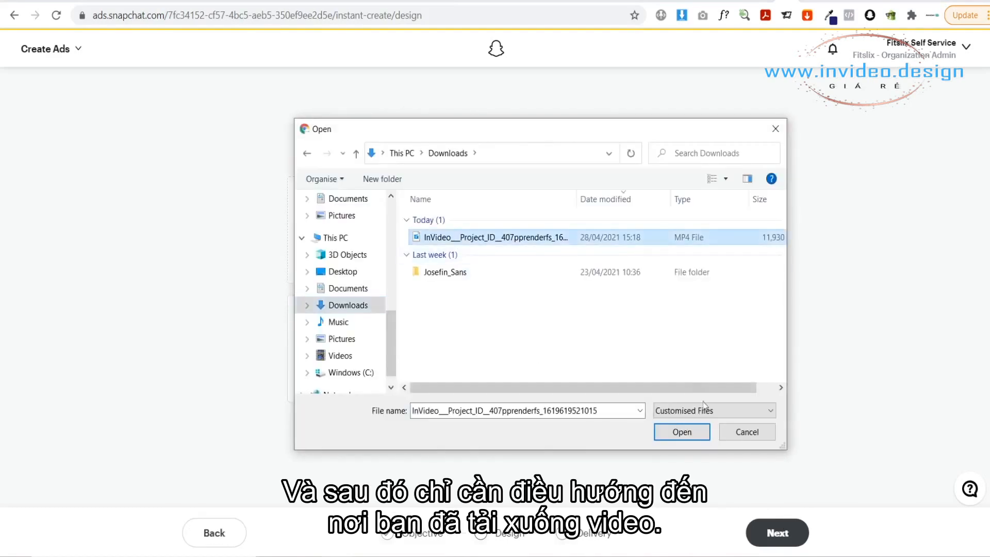
left_click(691, 432)
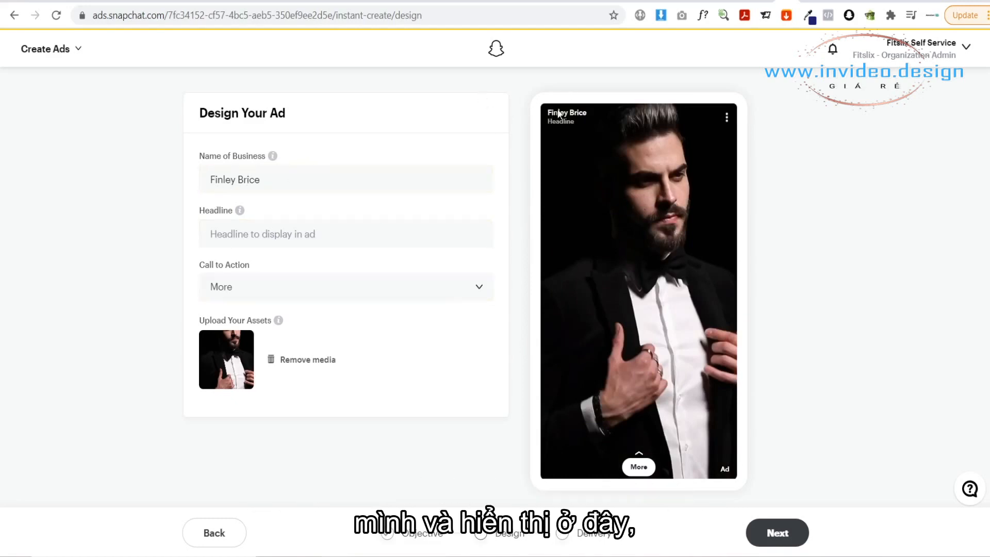
- Enter "Affordable Tailor Made Suits" as the ad's headline
left_click(275, 241)
type("Affordable Tailo")
key("BackSpace")
key("BackSpace")
key("BackSpace")
type("il")
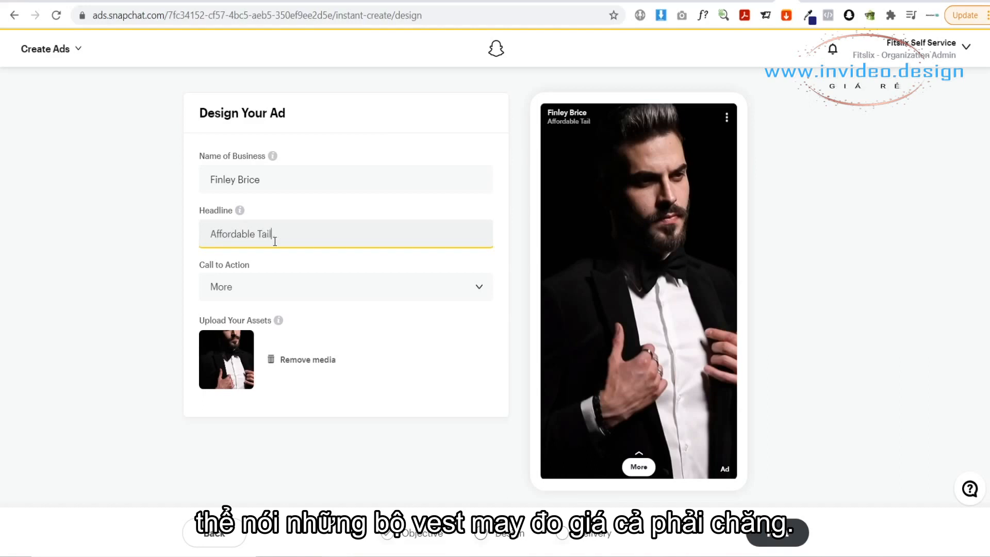
type("or Made SUITS")
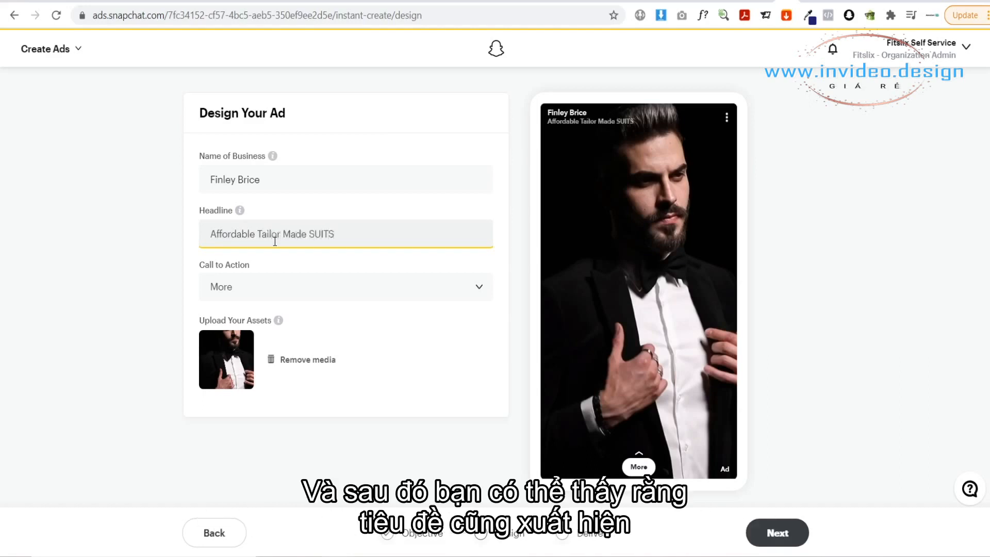
key("BackSpace")
key("BackSpace")
key("BackSpace")
key("BackSpace")
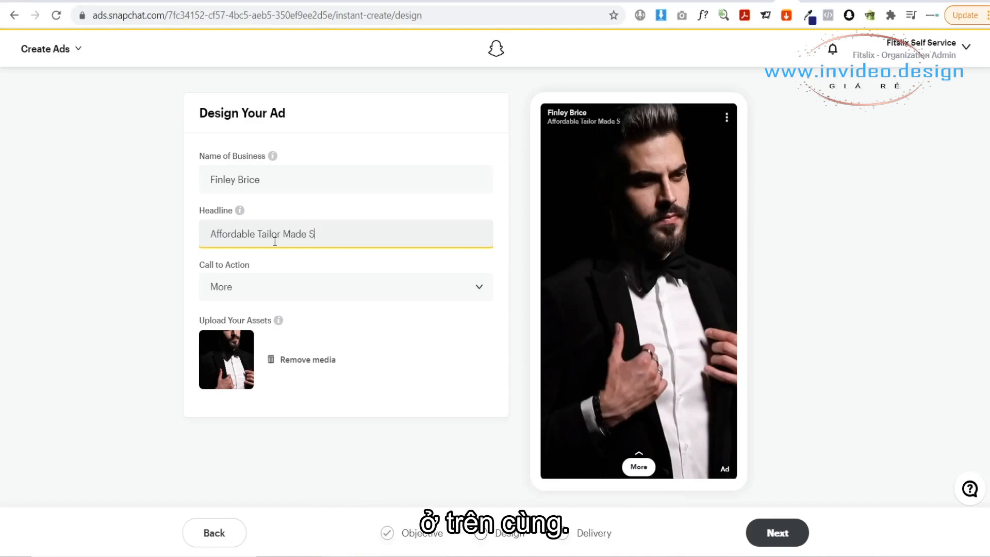
type("uits")
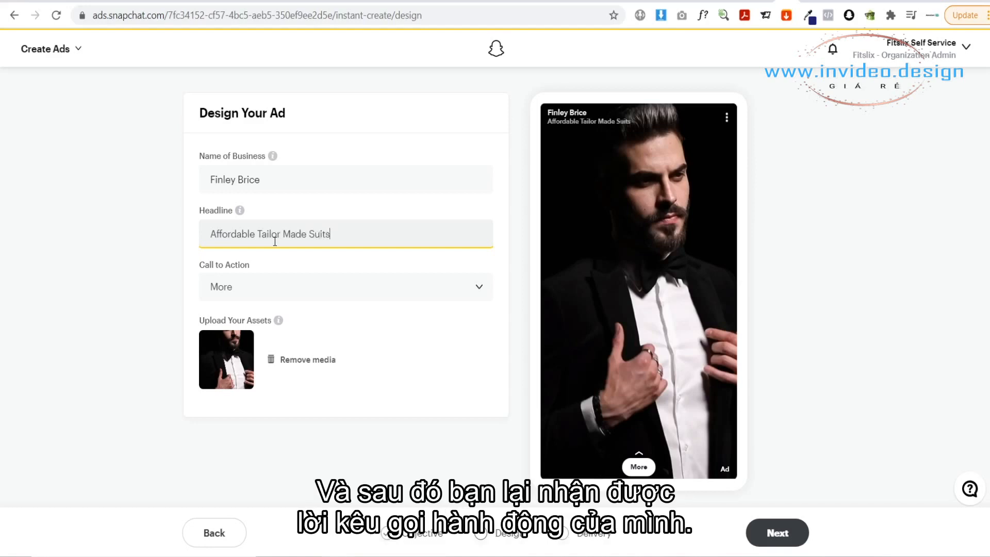
- Set the ad's call to action to Shop Now and continue to the delivery settings
left_click(255, 292)
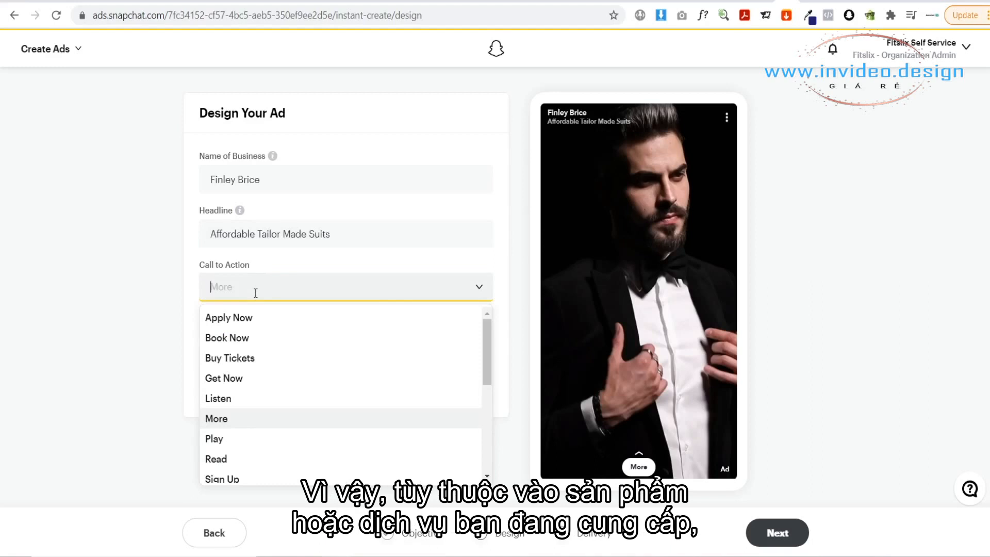
scroll(277, 393, "down", 3)
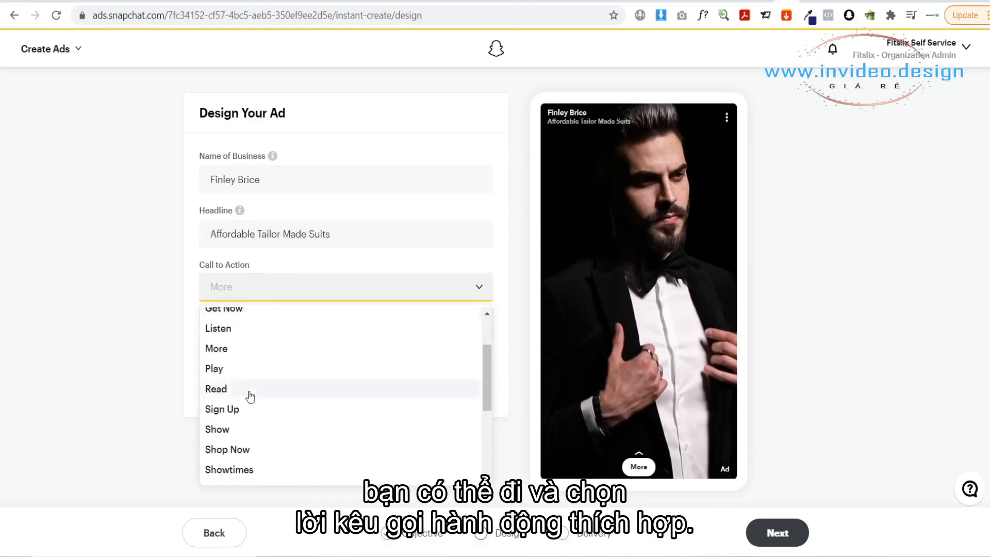
scroll(274, 398, "down", 3)
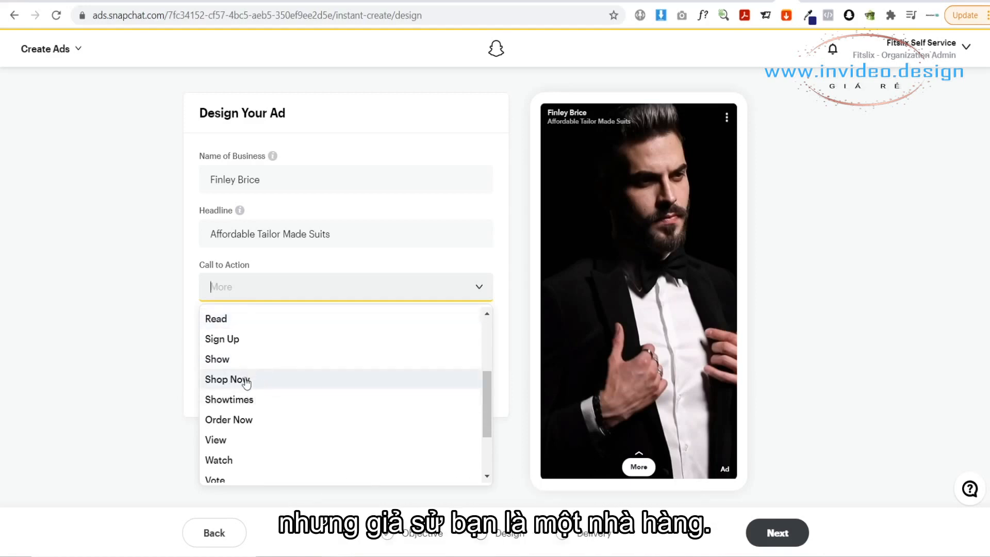
scroll(246, 382, "up", 5)
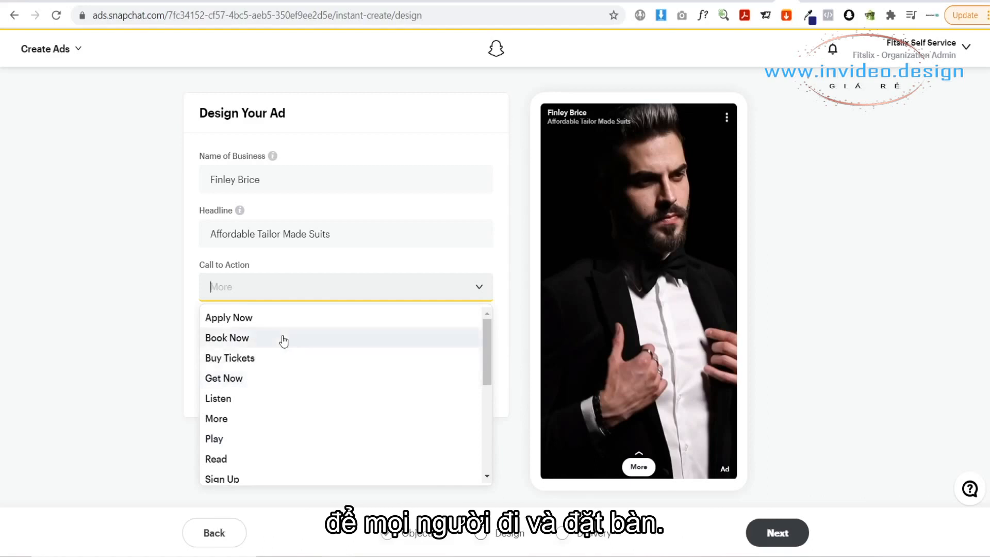
scroll(283, 341, "down", 3)
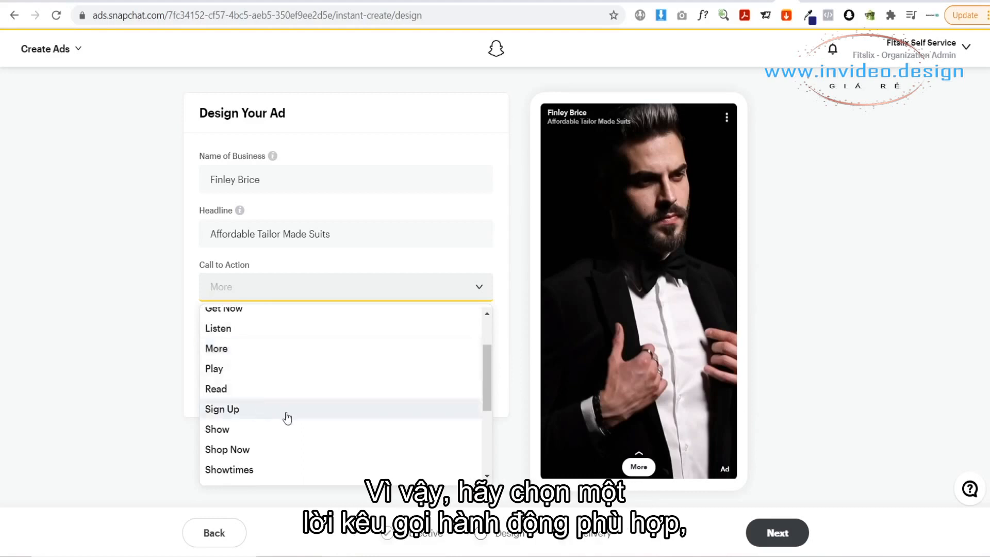
left_click(256, 449)
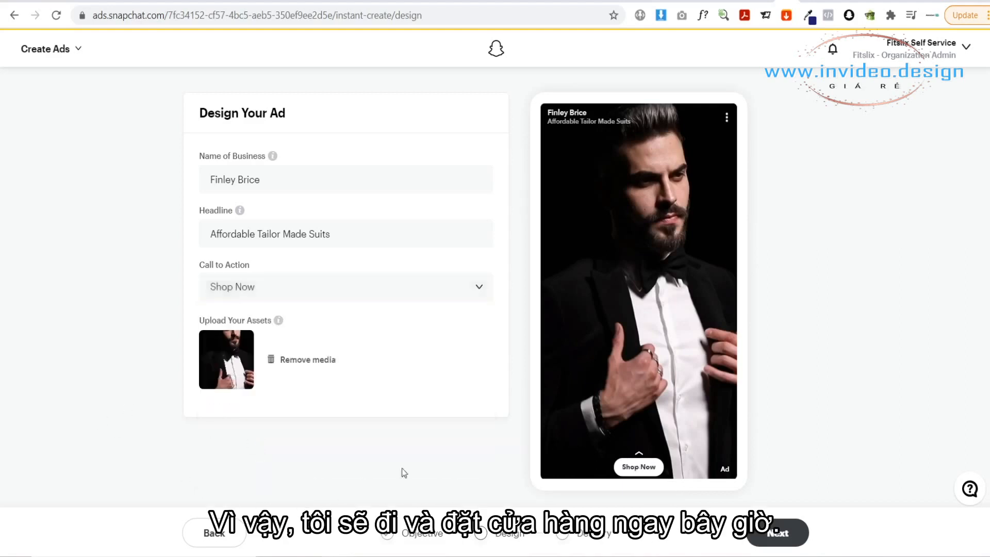
left_click(771, 531)
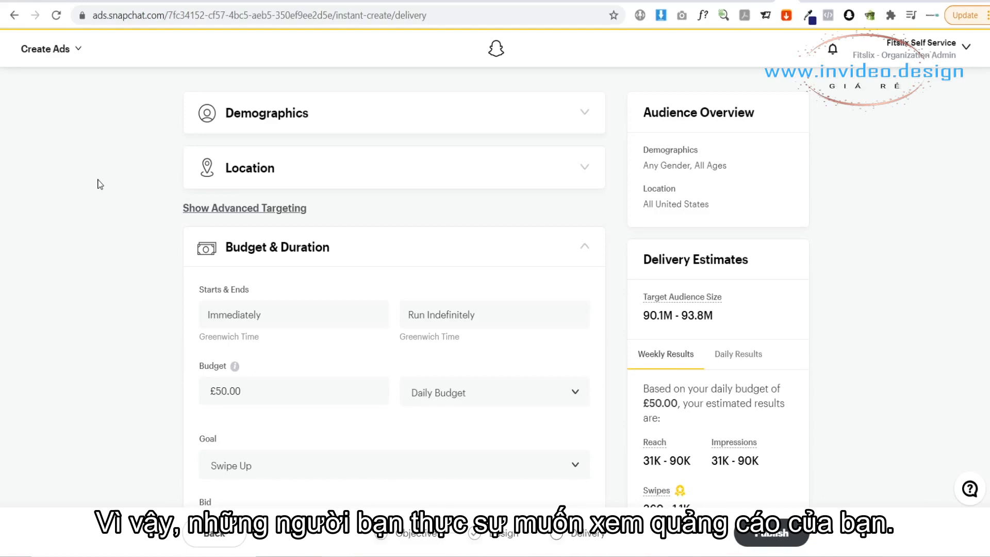
- Restrict the ad's demographic targeting to males aged 21 to 45
left_click(509, 131)
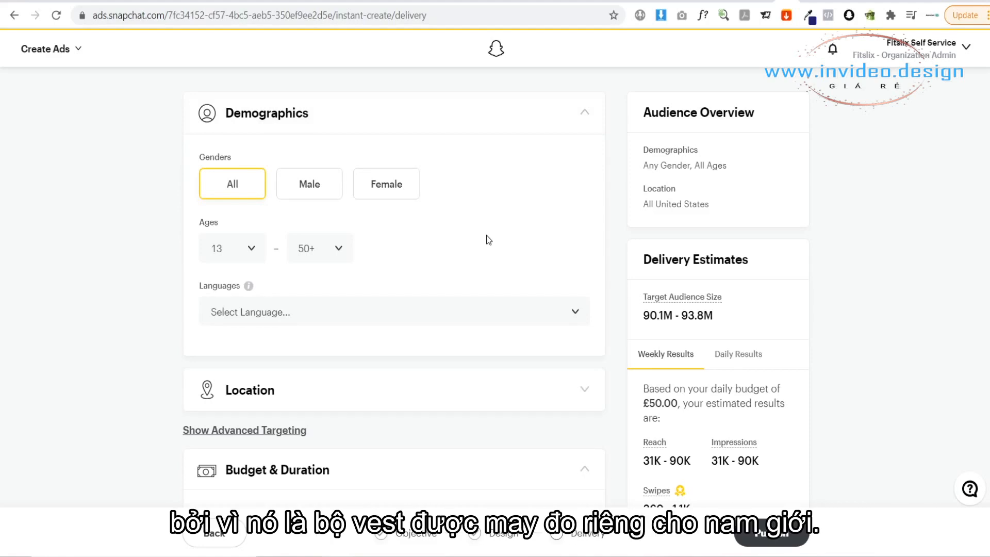
left_click(309, 184)
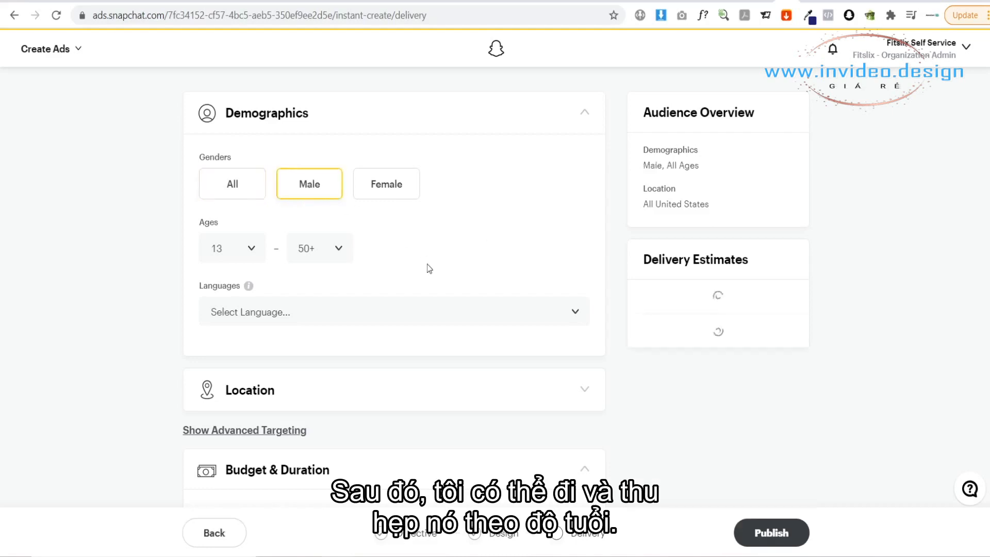
left_click(248, 248)
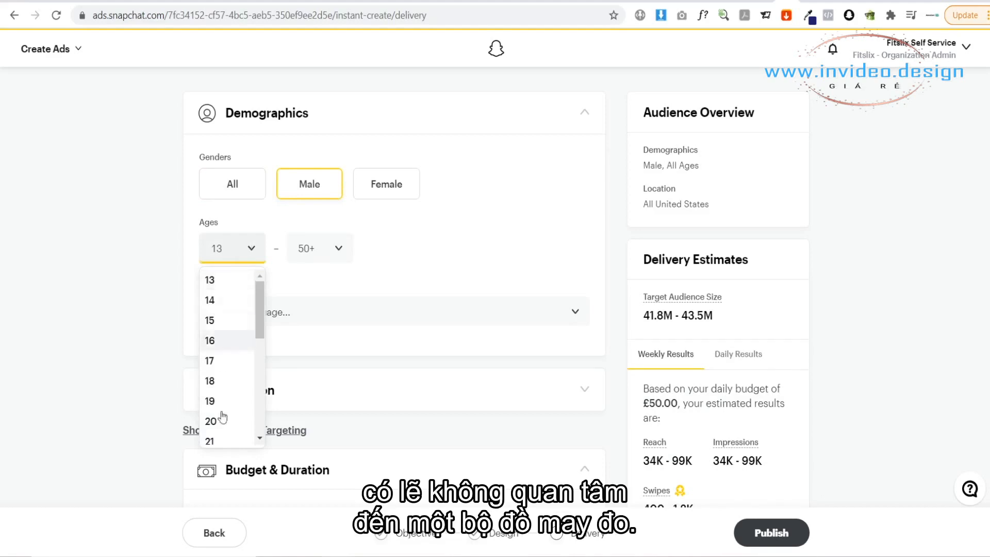
left_click(209, 436)
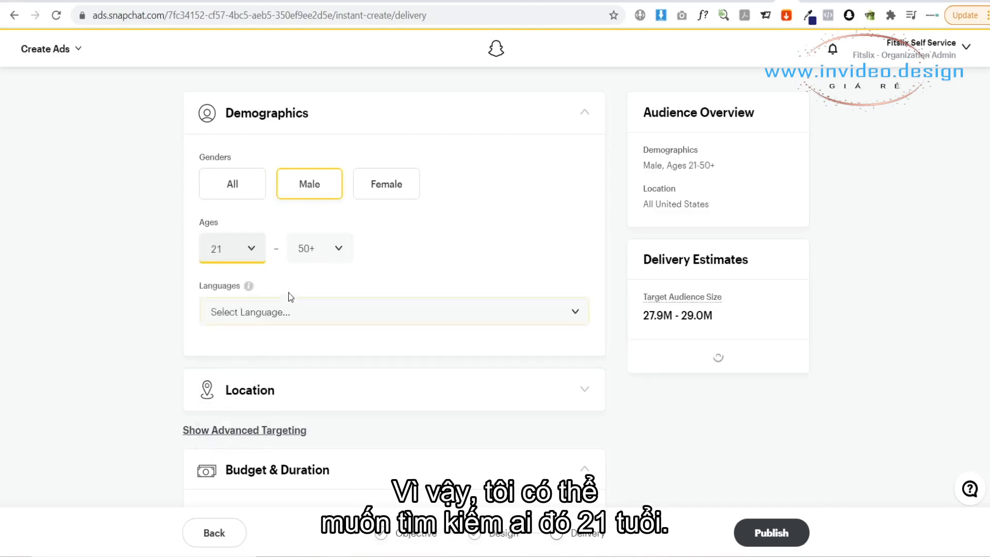
left_click(328, 256)
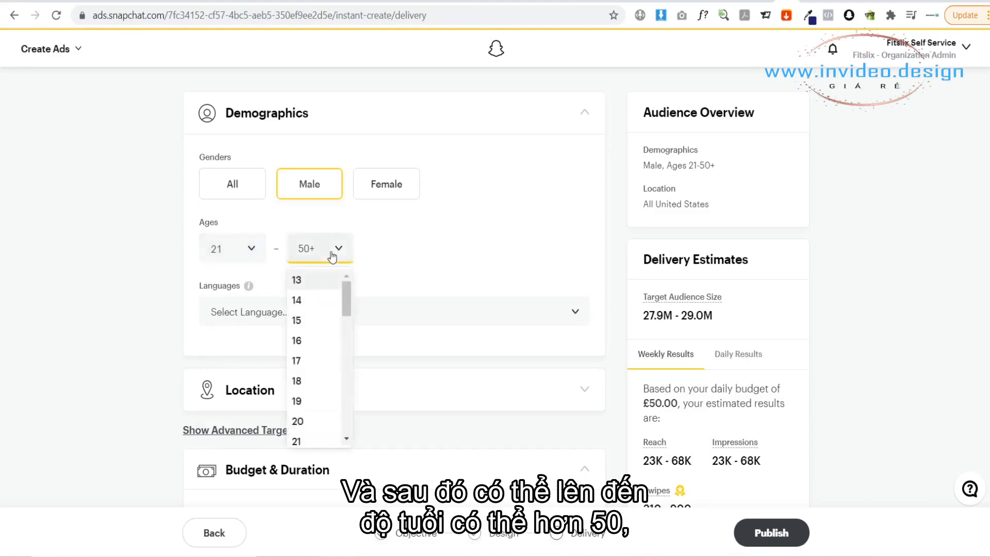
scroll(323, 361, "down", 4)
scroll(324, 376, "down", 5)
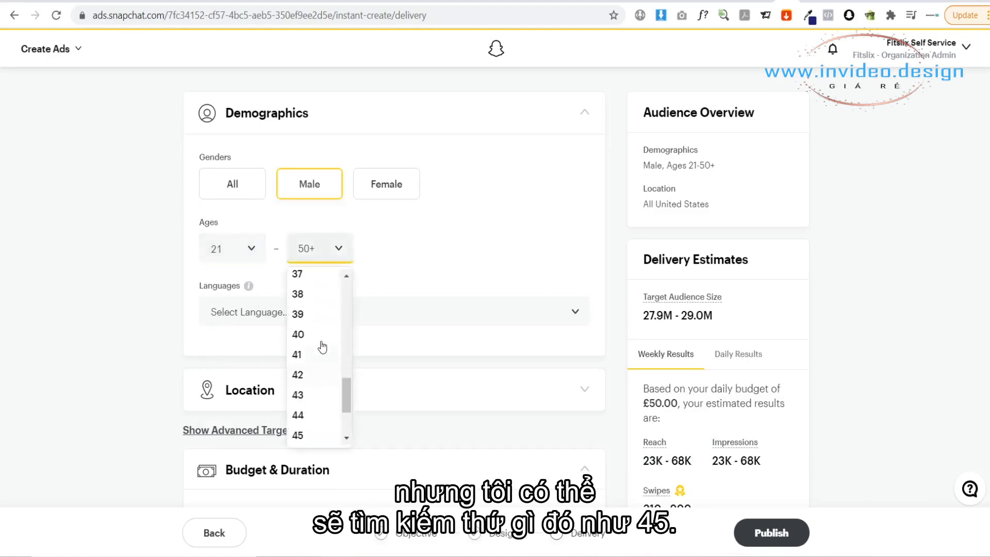
left_click(304, 433)
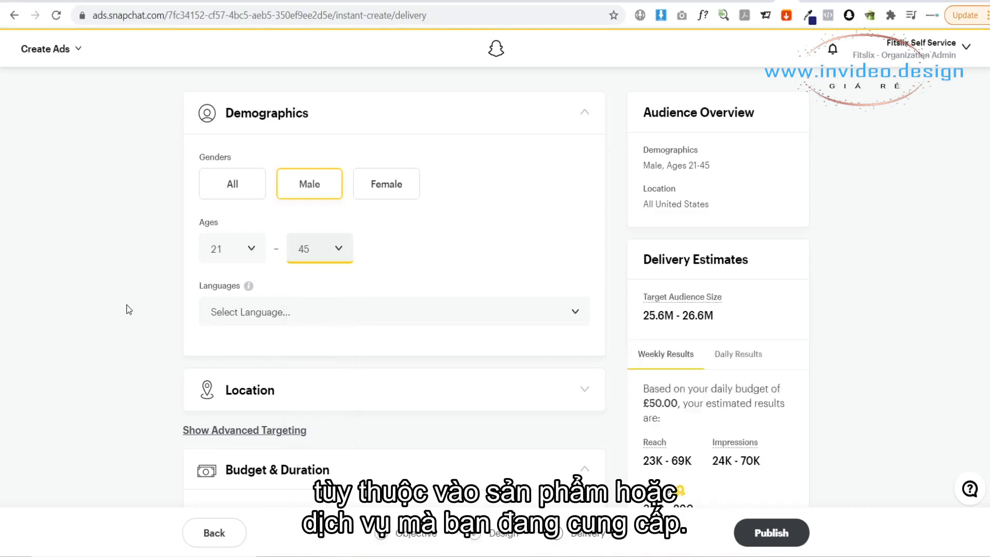
- Add English as the targeted language in the audience demographics
scroll(186, 309, "down", 1)
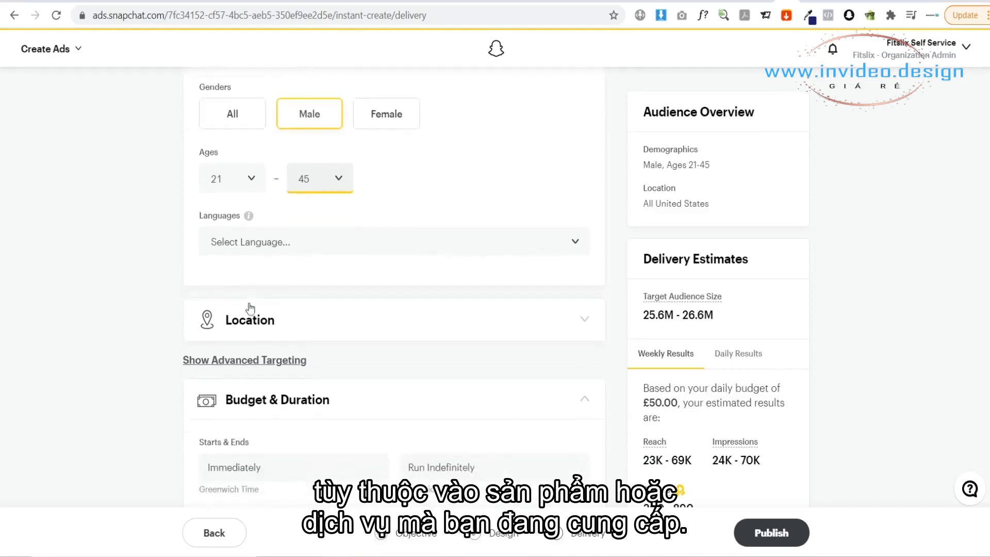
left_click(270, 242)
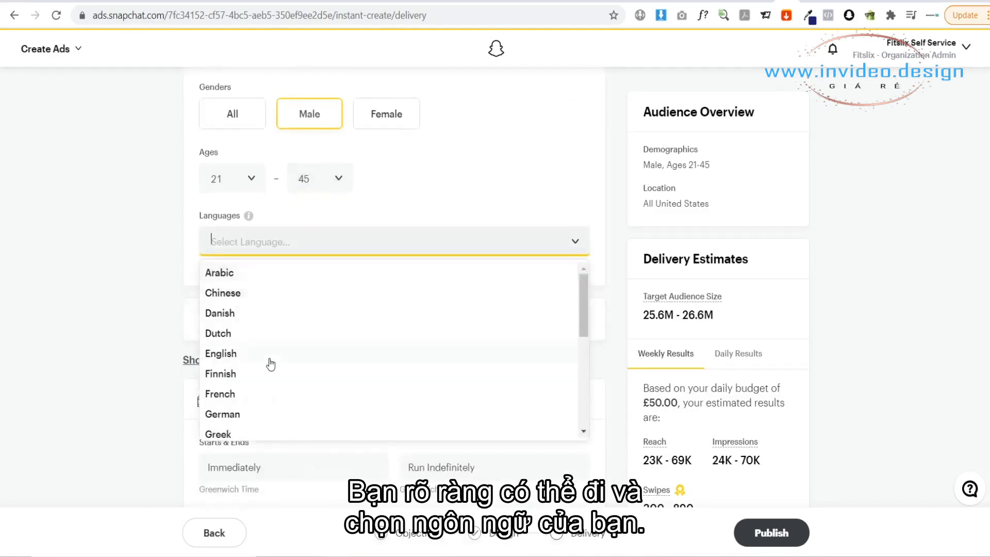
scroll(272, 364, "down", 5)
scroll(285, 379, "up", 3)
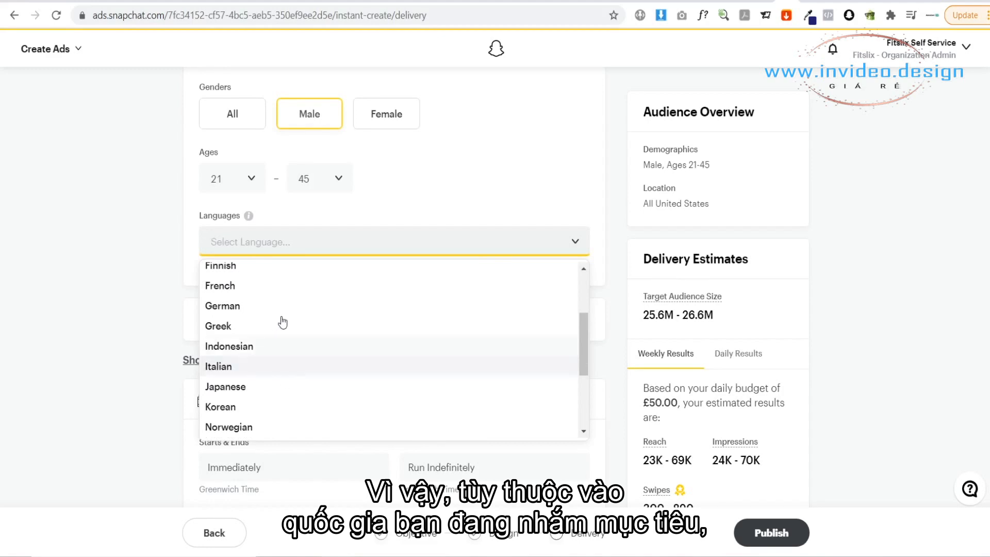
scroll(295, 355, "up", 2)
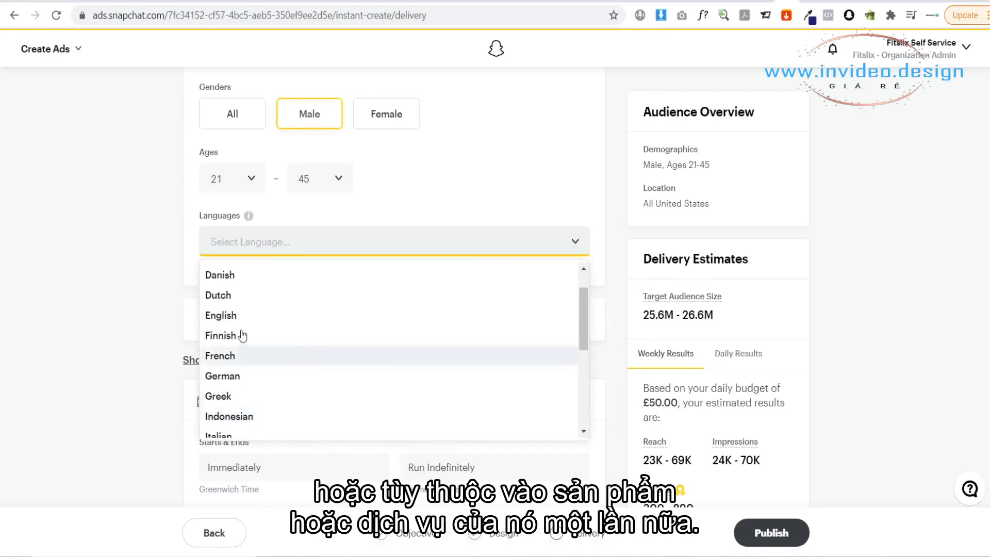
left_click(240, 315)
- Find United Kingdom with the search term "united" and add it to the targeted locations
scroll(388, 270, "down", 1)
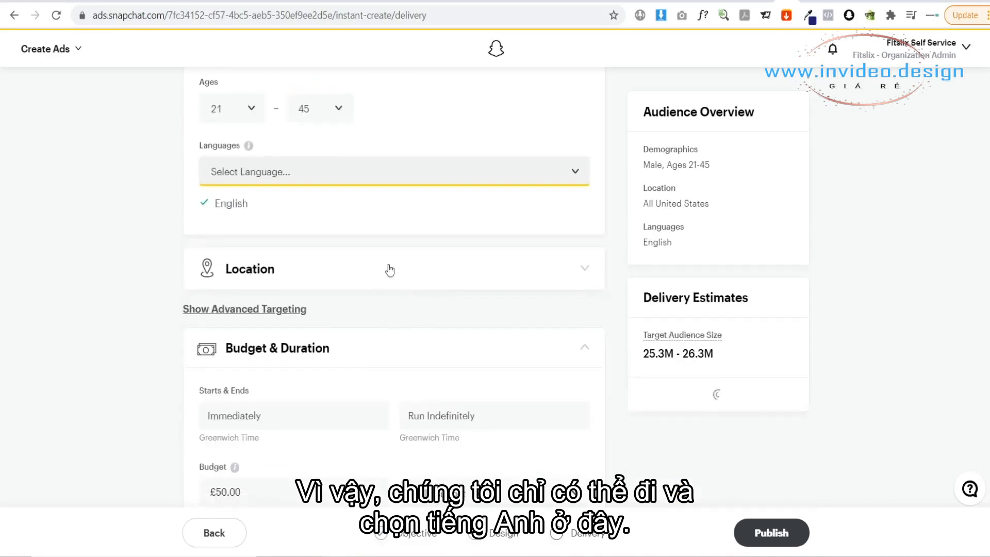
left_click(395, 272)
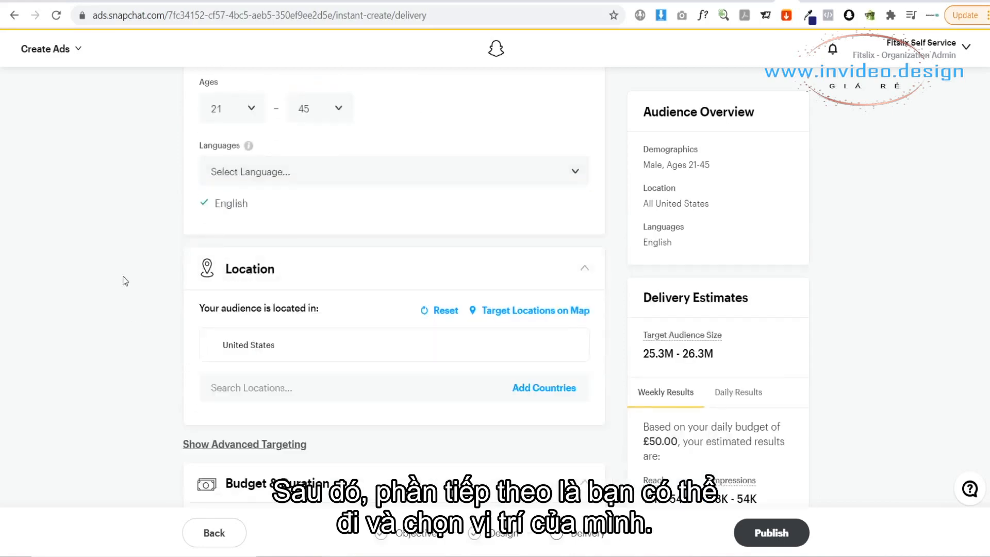
scroll(154, 289, "down", 1)
left_click(230, 320)
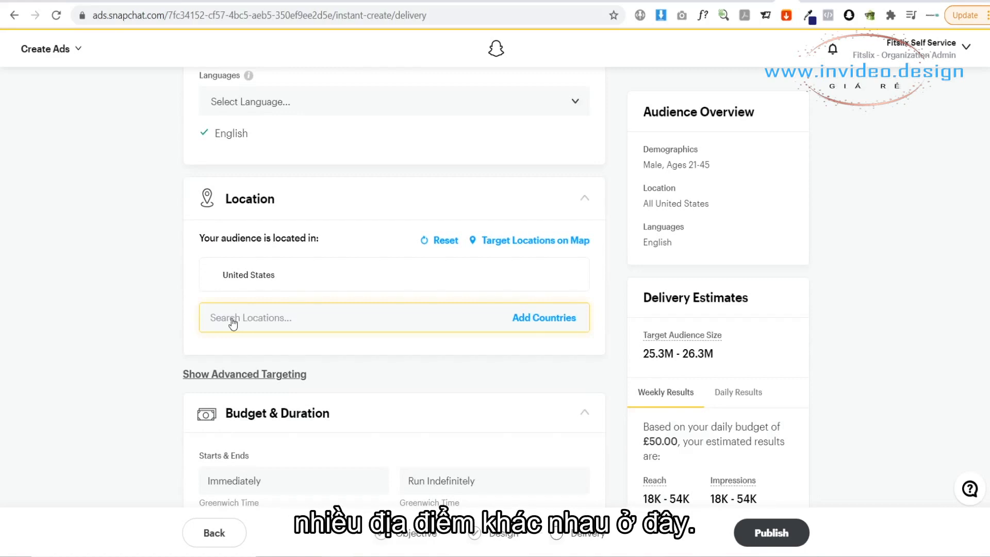
left_click(232, 318)
type("united")
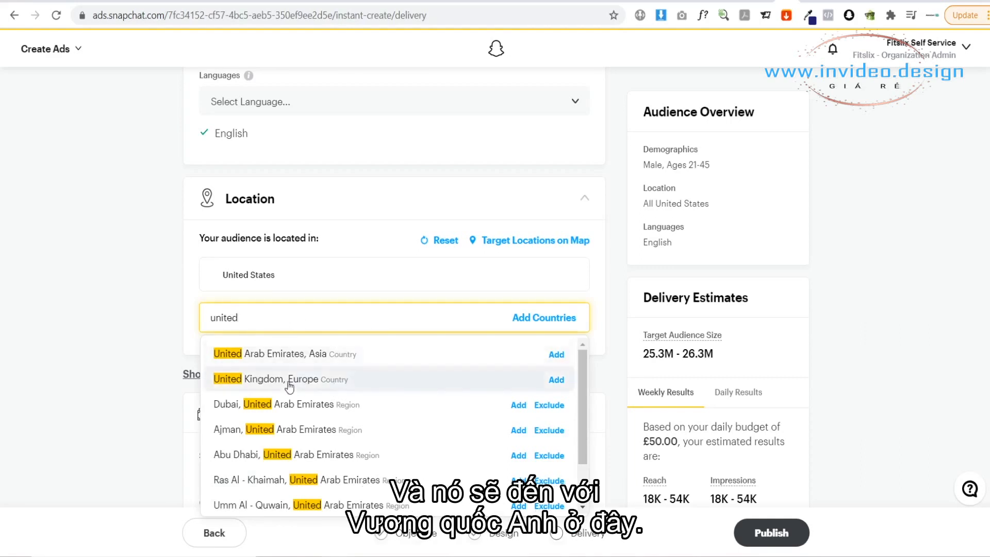
left_click(290, 382)
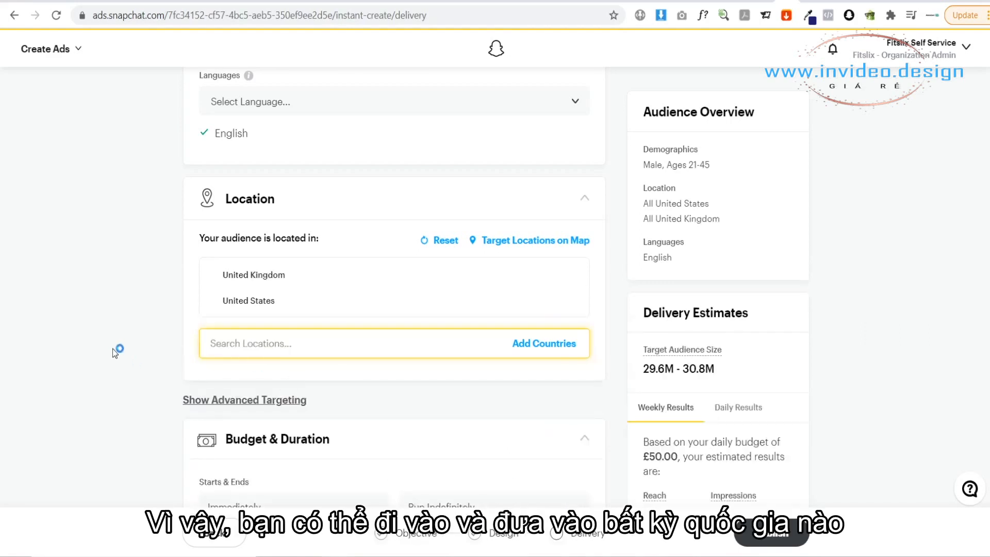
- Reveal the advanced targeting options and look through the Snap Lifestyle Categories for interests relevant to the product, without selecting any
scroll(113, 348, "down", 4)
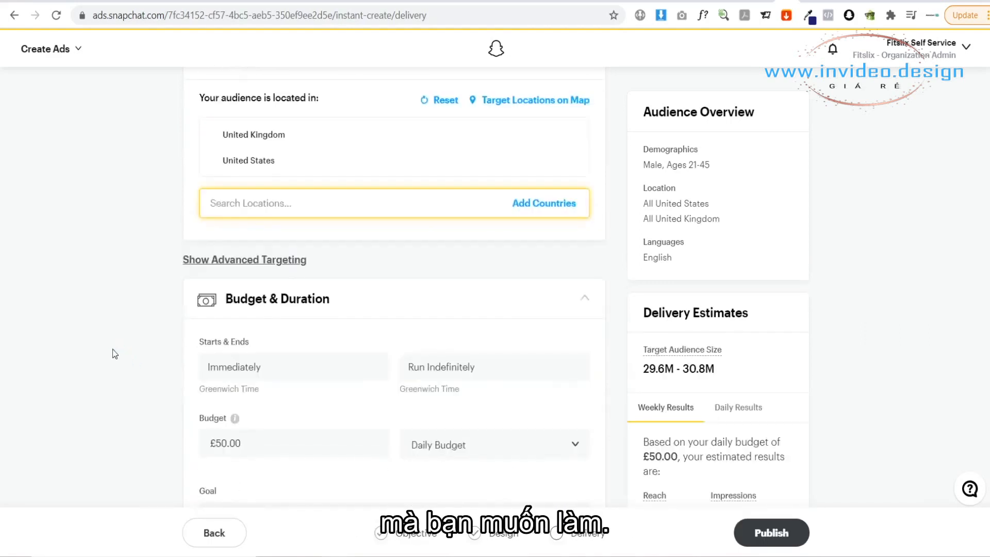
left_click(192, 190)
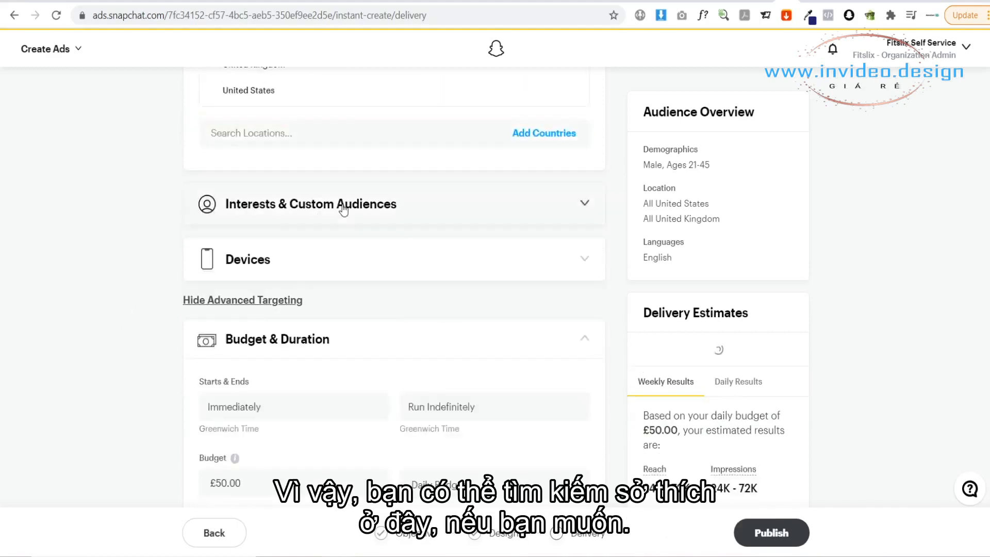
left_click(340, 206)
left_click(281, 274)
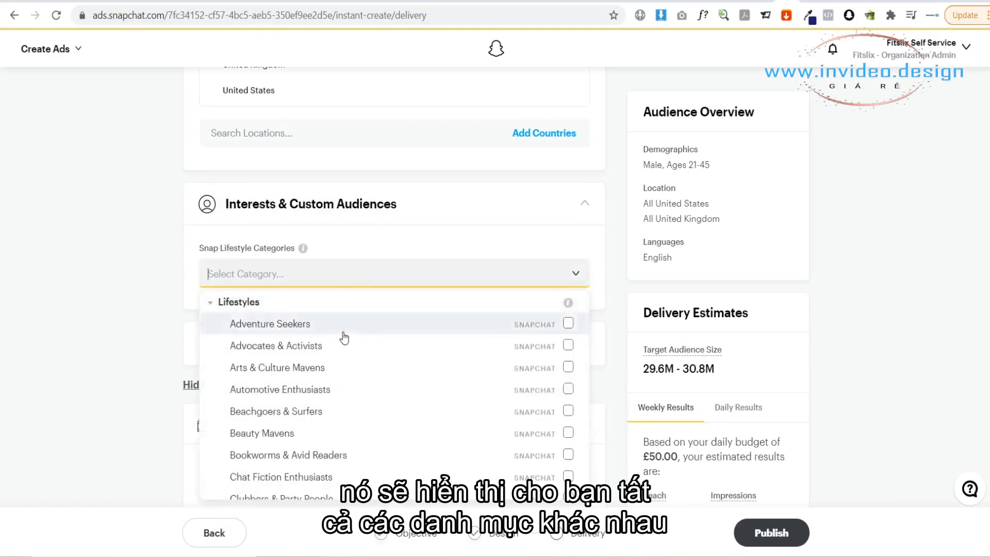
scroll(360, 420, "down", 2)
scroll(359, 419, "down", 2)
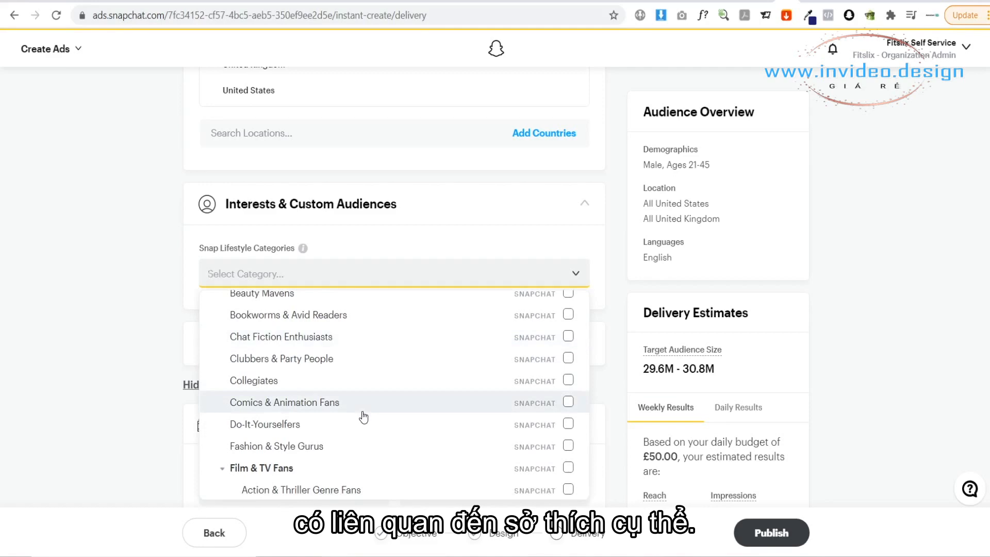
scroll(363, 417, "down", 3)
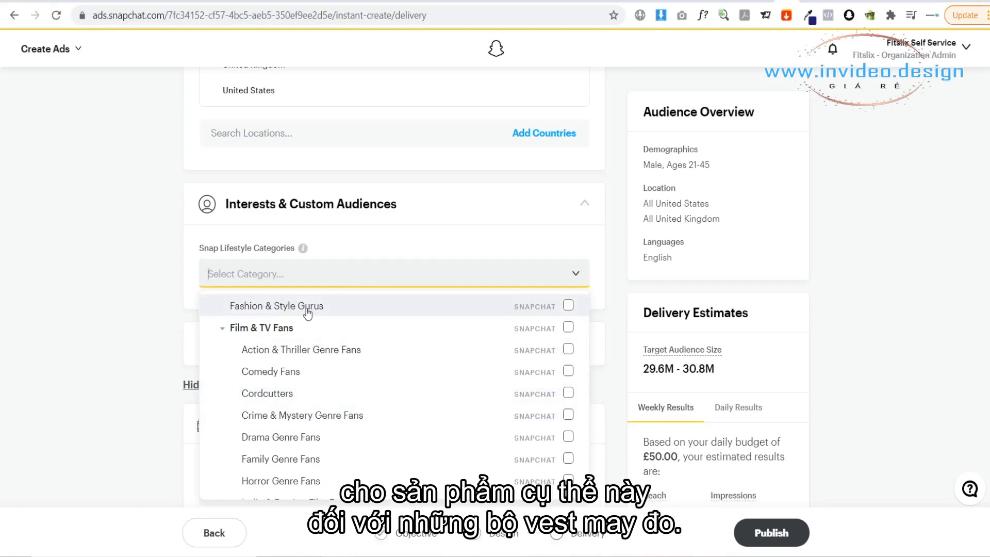
scroll(355, 366, "down", 6)
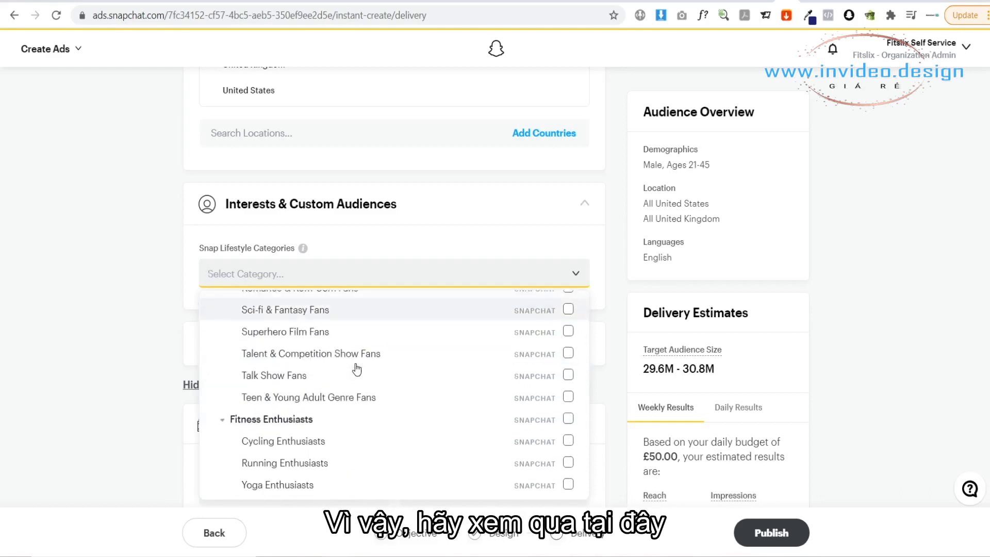
scroll(355, 368, "down", 3)
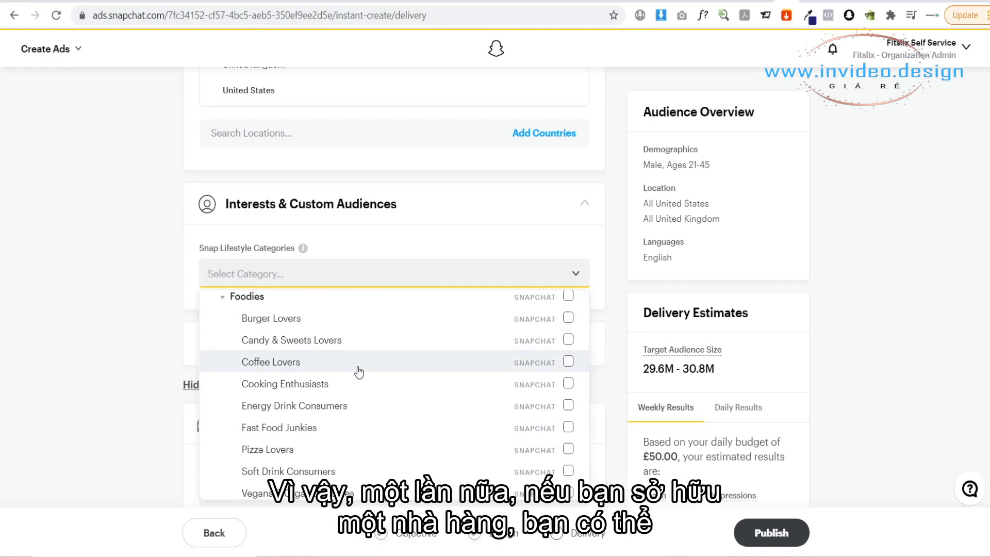
scroll(359, 371, "down", 3)
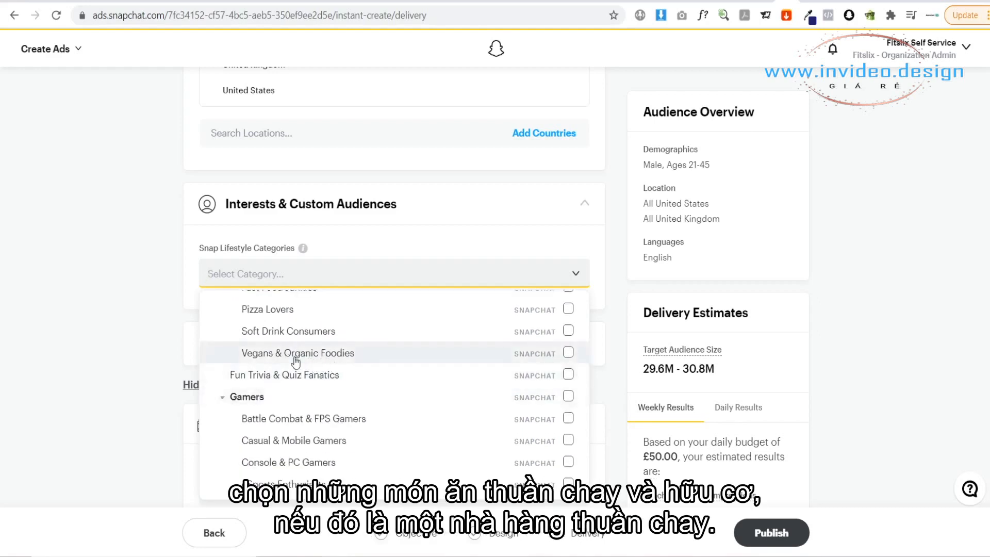
left_click(110, 320)
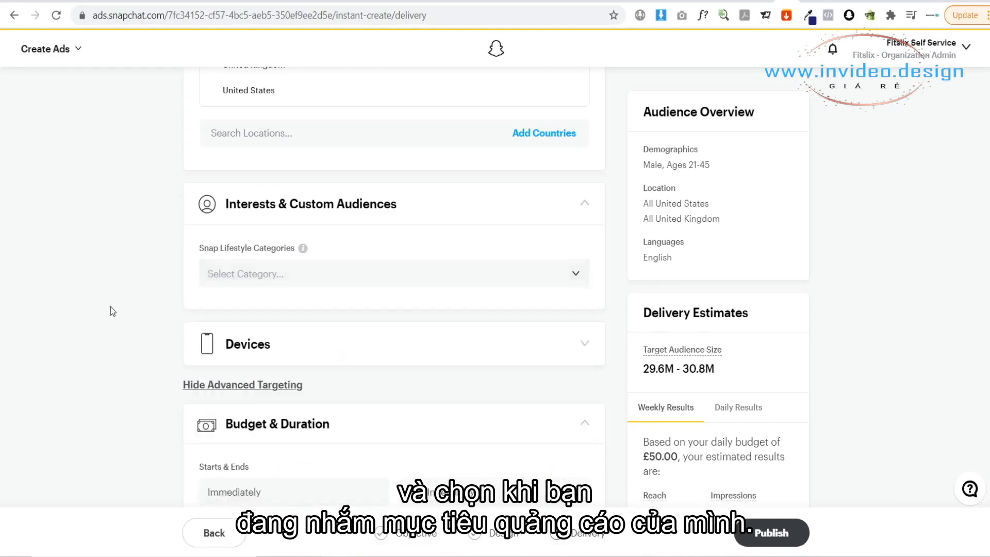
- Expand the device targeting section and review its operating system and device make options
left_click(313, 354)
scroll(105, 319, "down", 1)
scroll(106, 319, "down", 2)
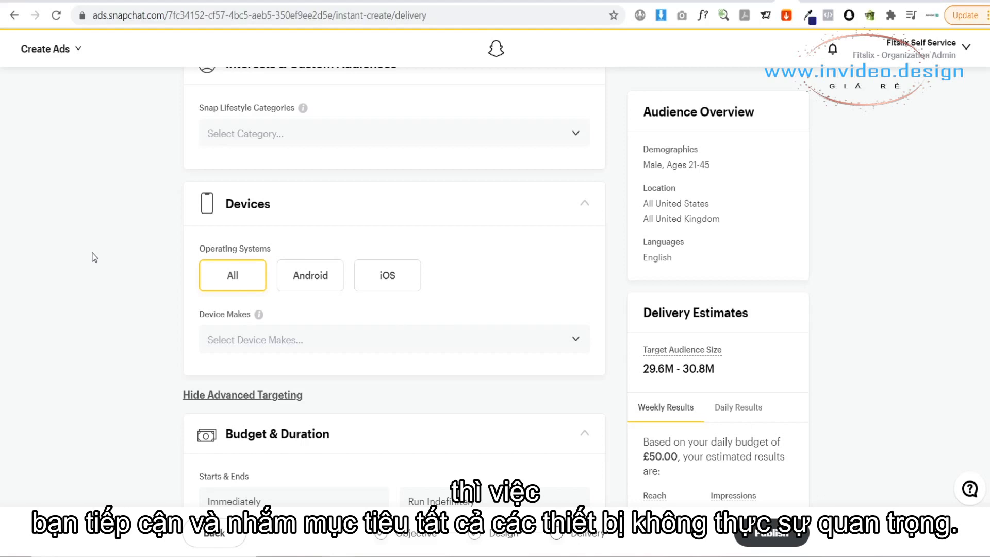
- Schedule the ad to start on Apr 29, 2021 and end on May 6, 2021
scroll(94, 257, "down", 4)
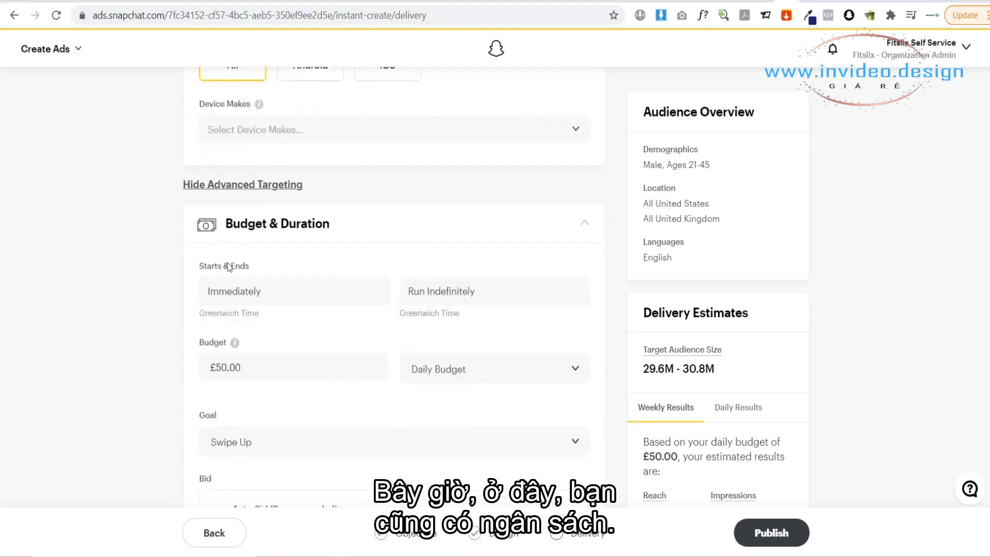
scroll(171, 240, "down", 1)
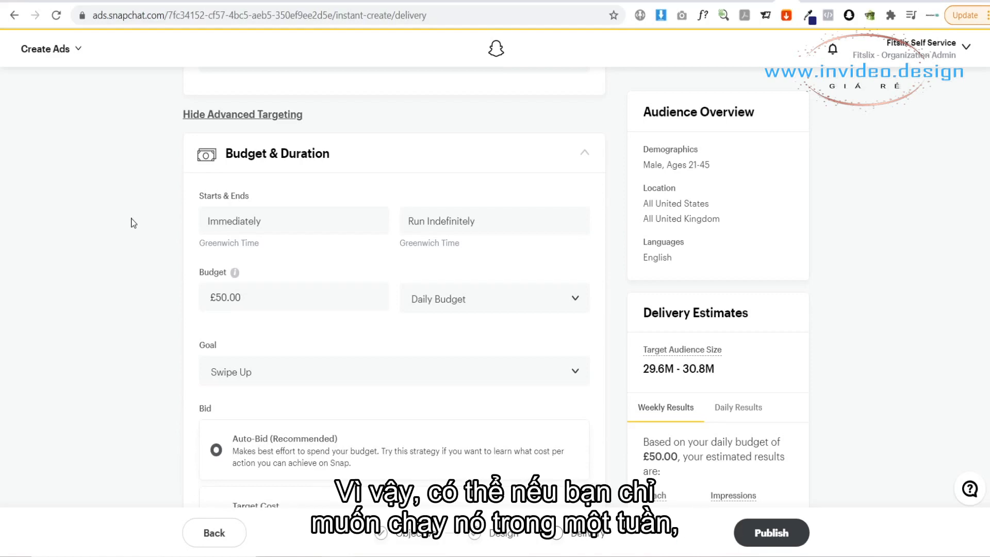
left_click(266, 222)
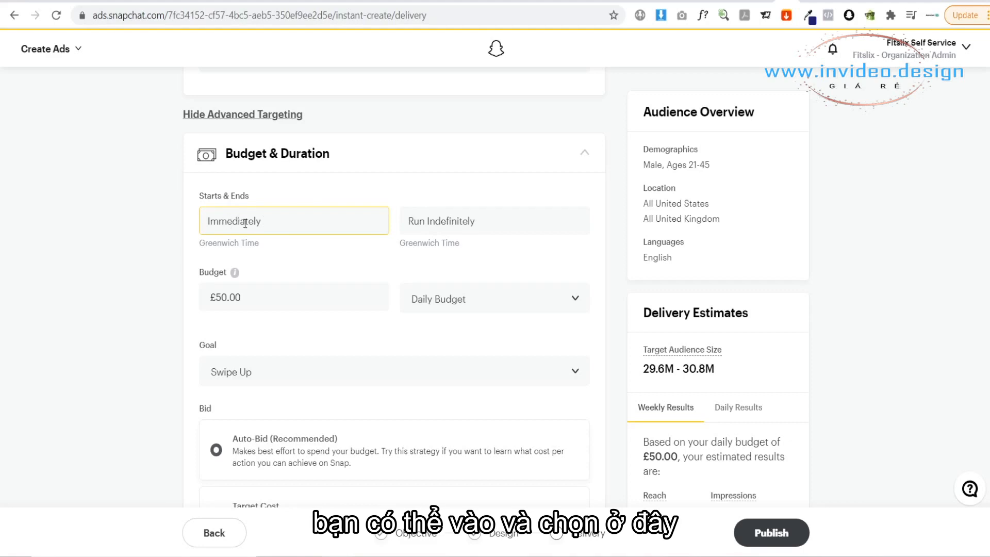
left_click(316, 225)
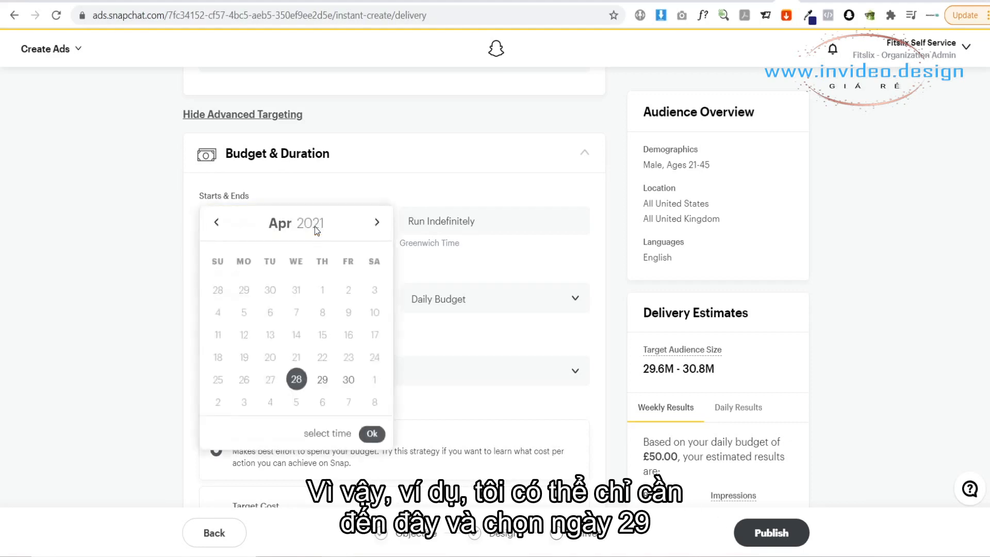
left_click(322, 380)
left_click(467, 221)
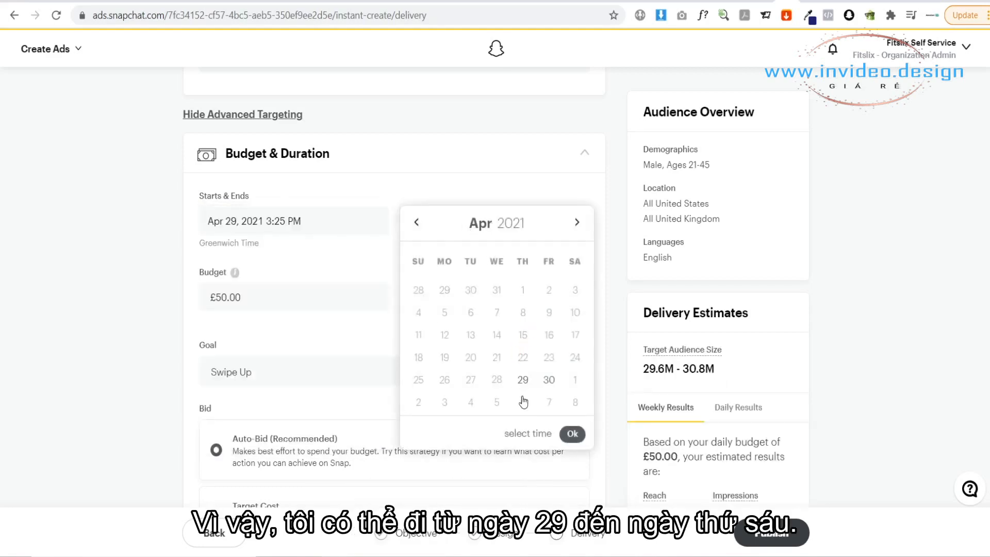
left_click(524, 405)
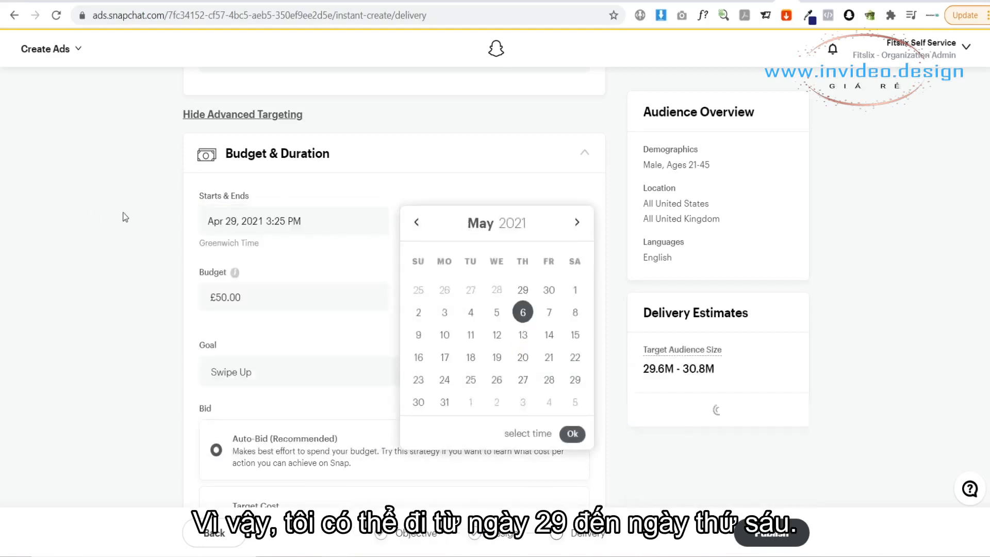
left_click(137, 221)
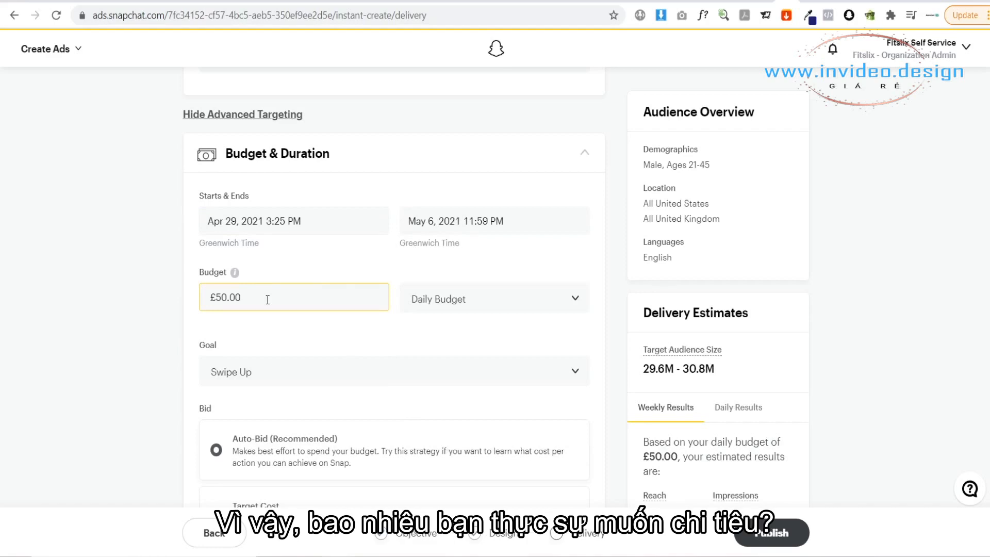
- Set the ad's budget amount to £70
left_click_drag(267, 298, 201, 298)
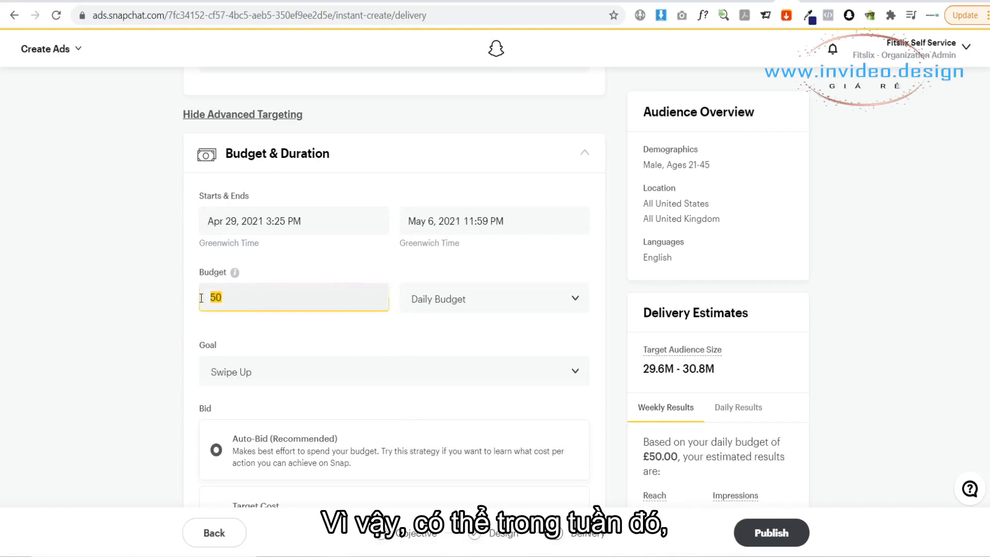
type("70")
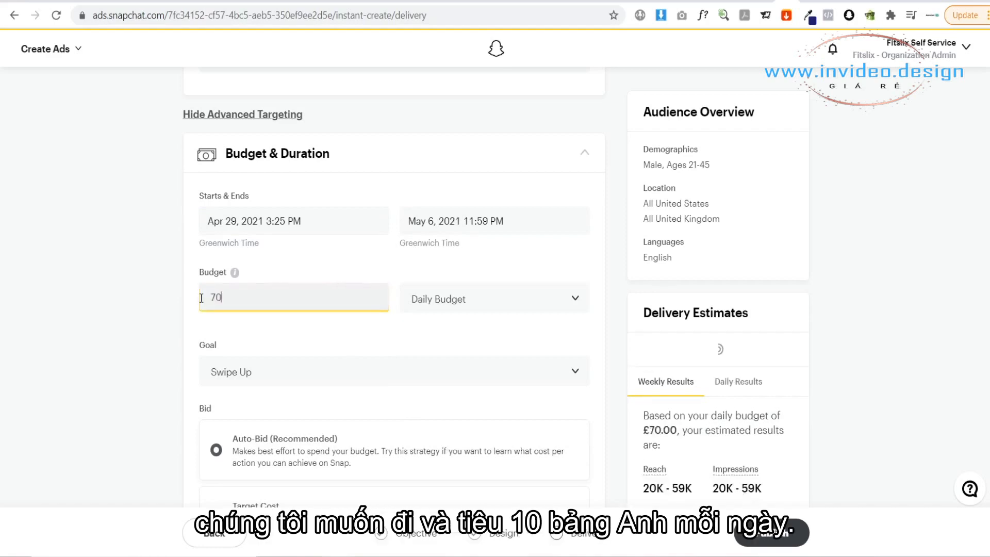
- Apply the entered budget amount and review the daily and lifetime budget options without changing the budget type
left_click(143, 309)
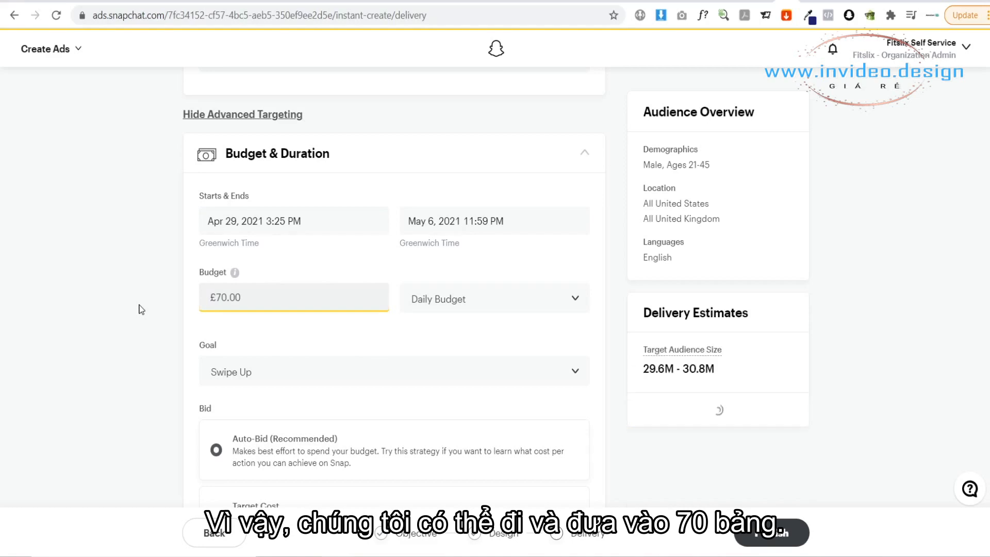
left_click(480, 304)
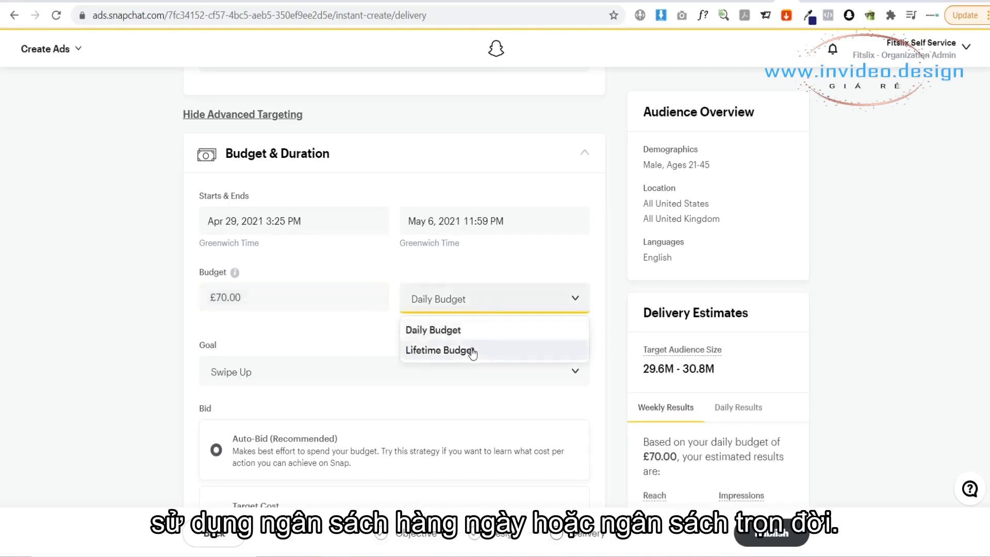
left_click(150, 297)
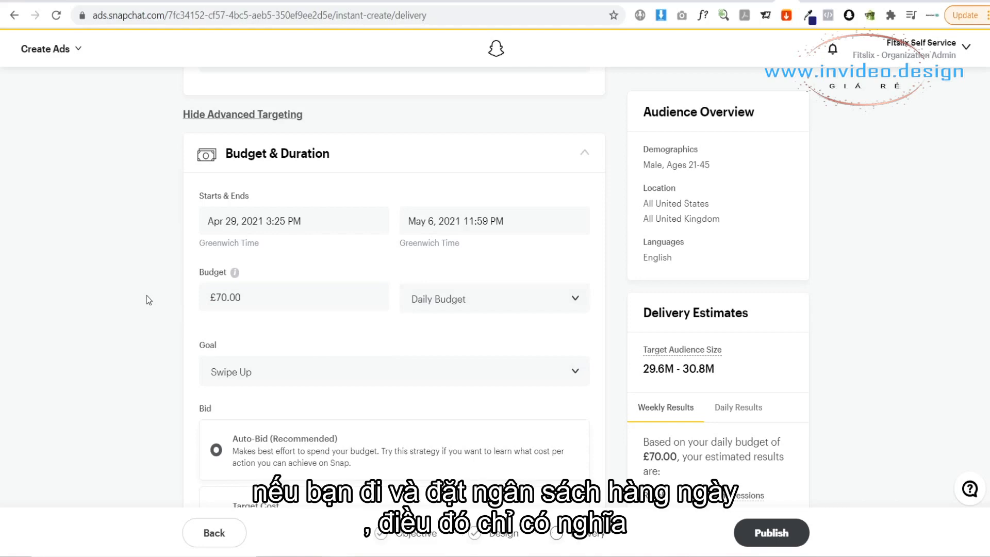
- Set the ad's daily budget amount to £10
left_click(210, 306)
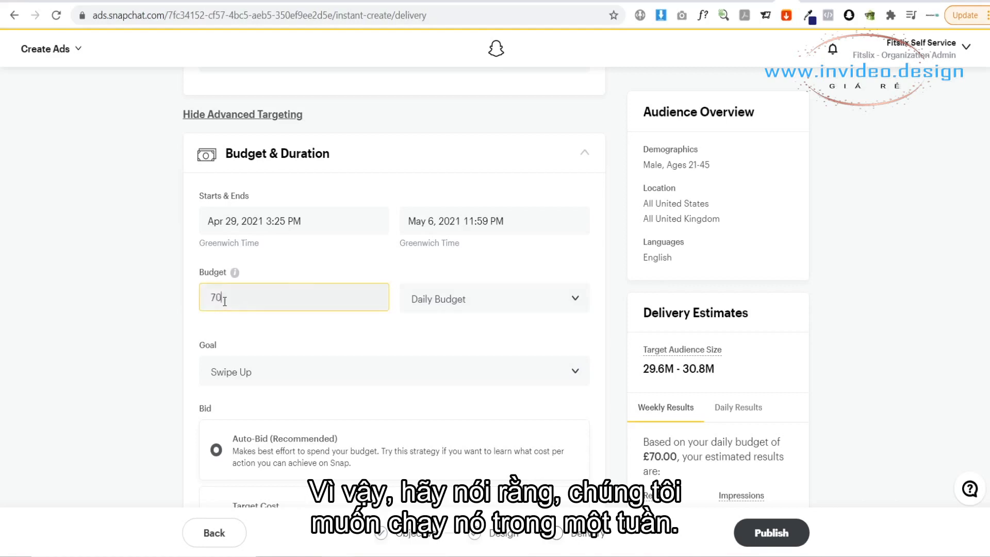
key("BackSpace")
key("BackSpace")
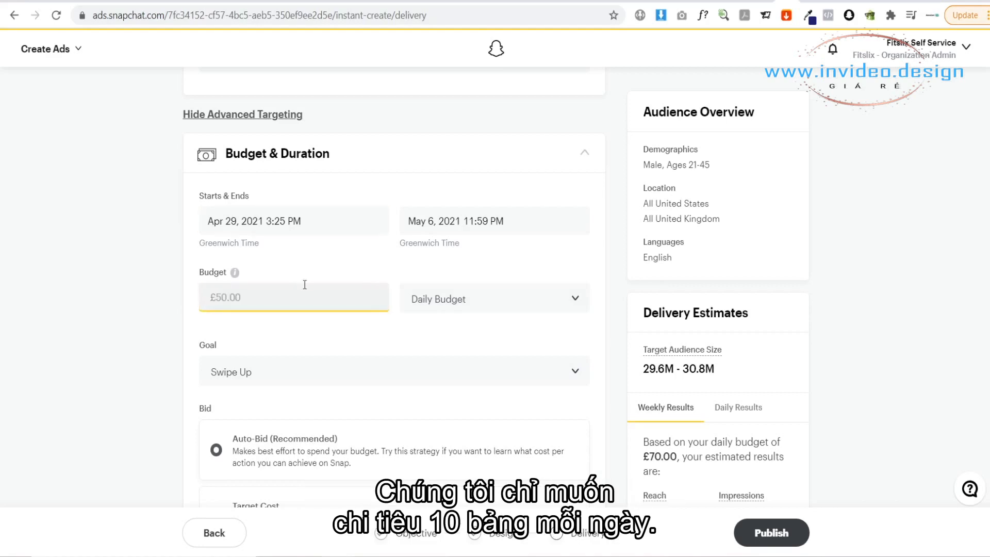
type("10")
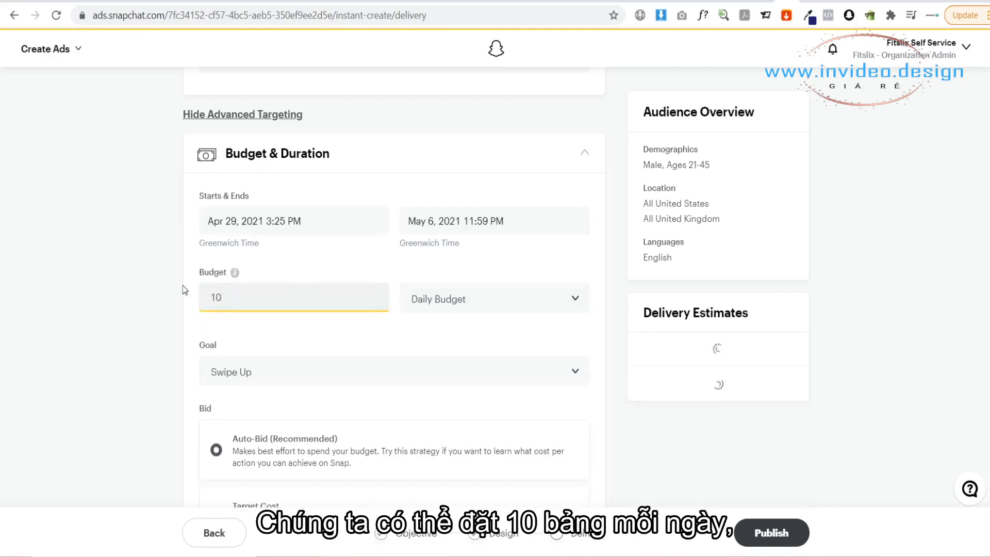
- Set the budget amount to £70 and change the budget type to Lifetime Budget
left_click(446, 305)
left_click_drag(242, 298, 100, 281)
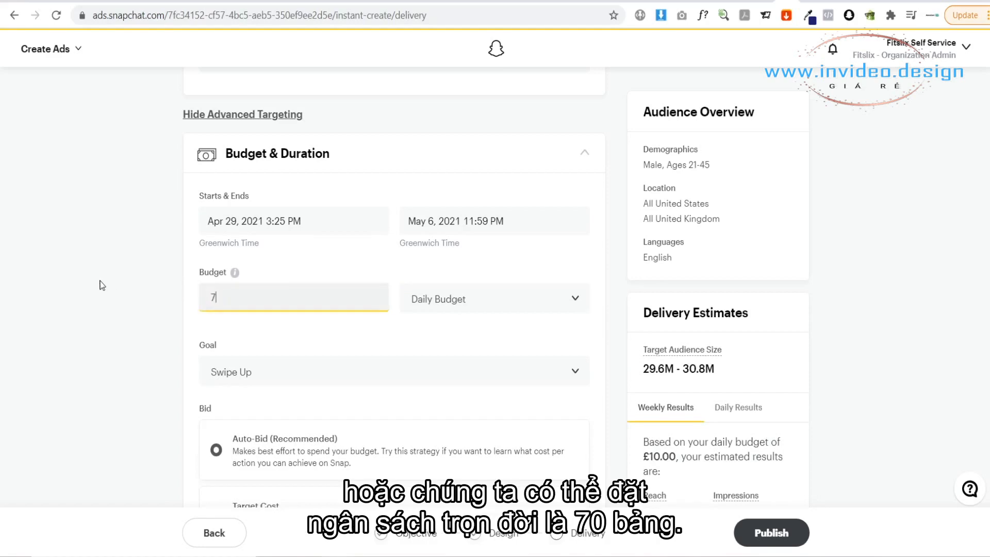
type("70")
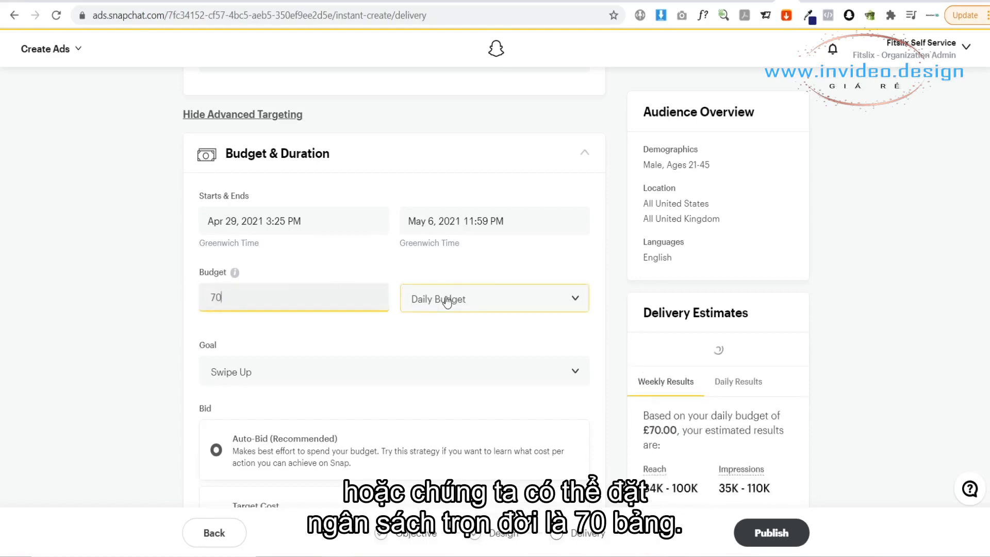
left_click(446, 302)
left_click(444, 349)
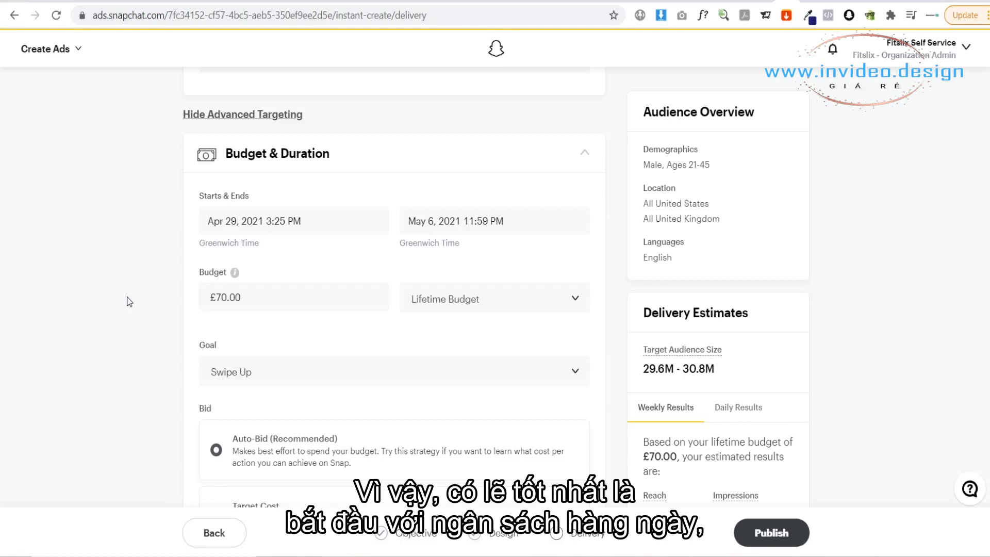
- Switch the budget type back to Daily Budget and set the amount to £10
left_click(452, 309)
left_click(450, 334)
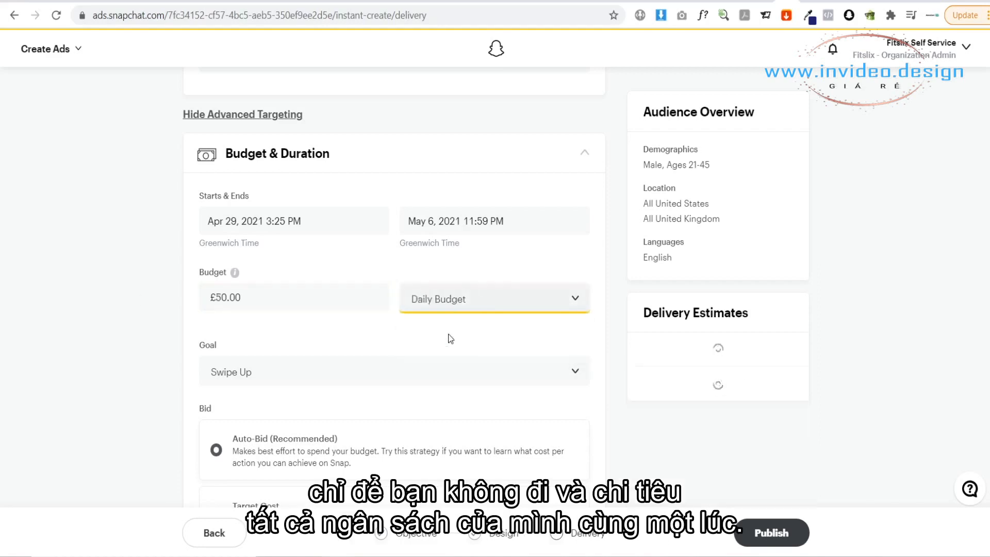
left_click(331, 299)
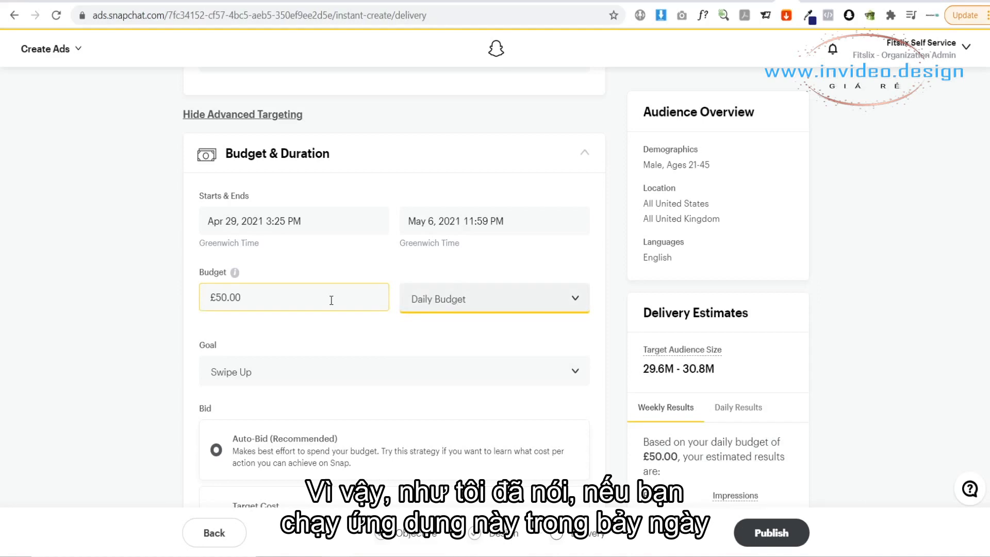
left_click_drag(332, 300, 201, 301)
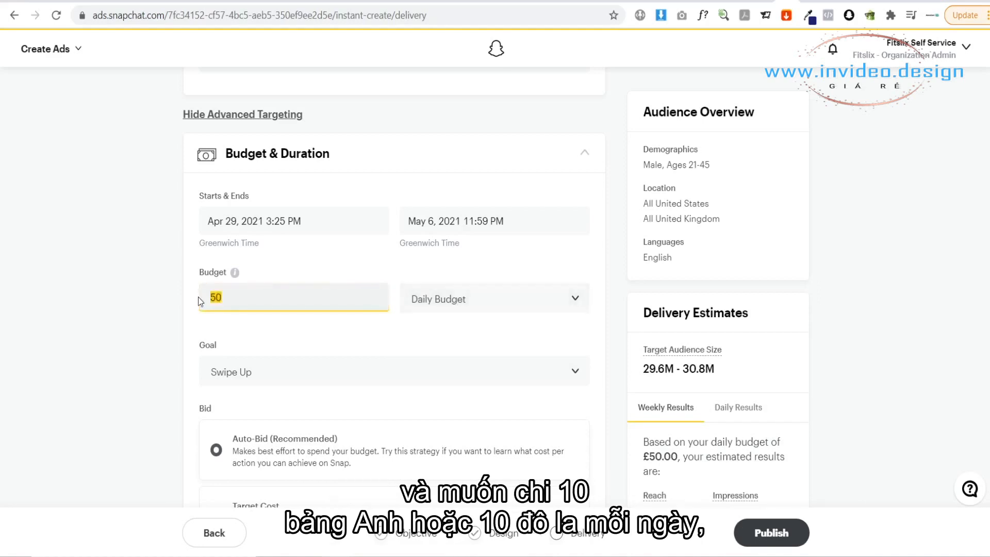
type("10")
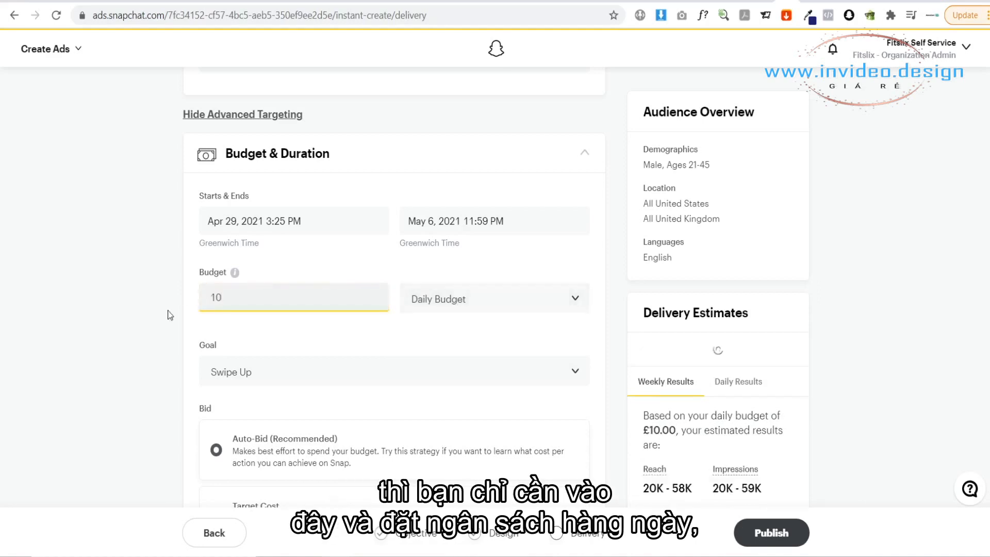
left_click(155, 318)
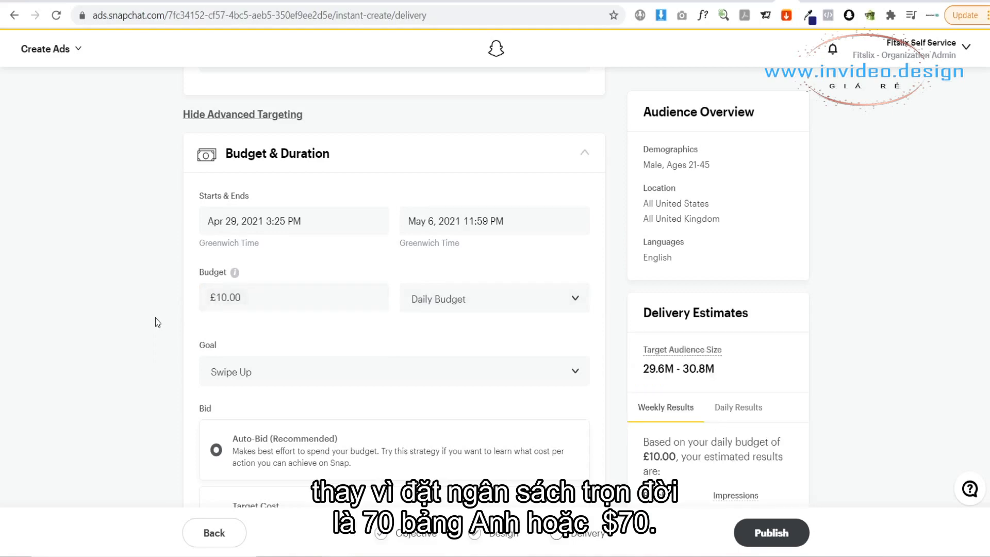
- Review the ad's bid strategy options, Auto-Bid, Target Cost and Max Bid
scroll(153, 317, "down", 1)
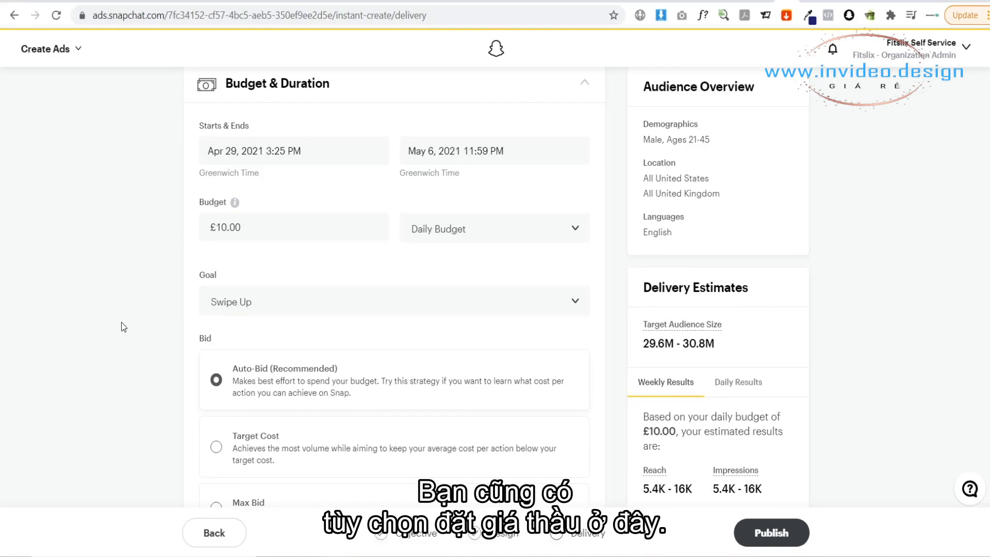
scroll(122, 323, "down", 2)
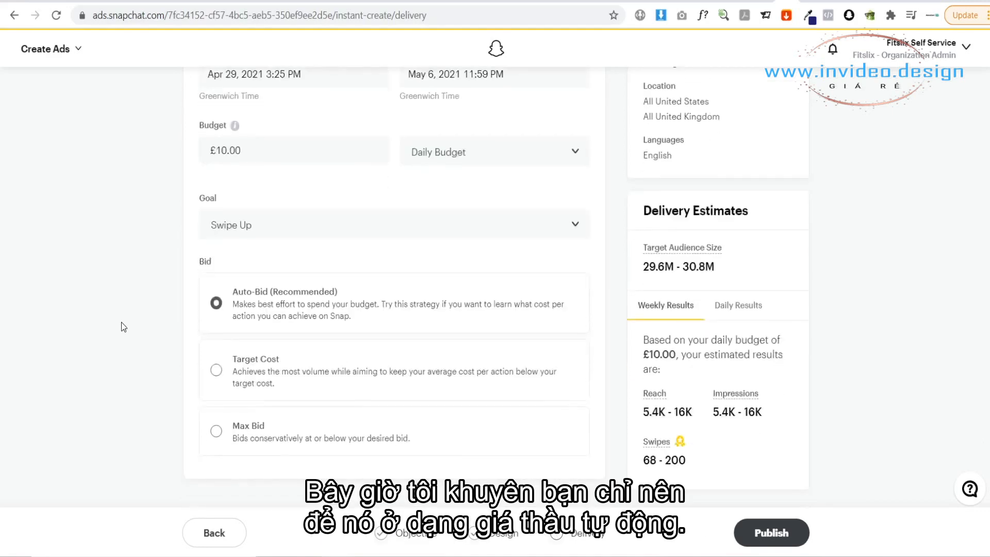